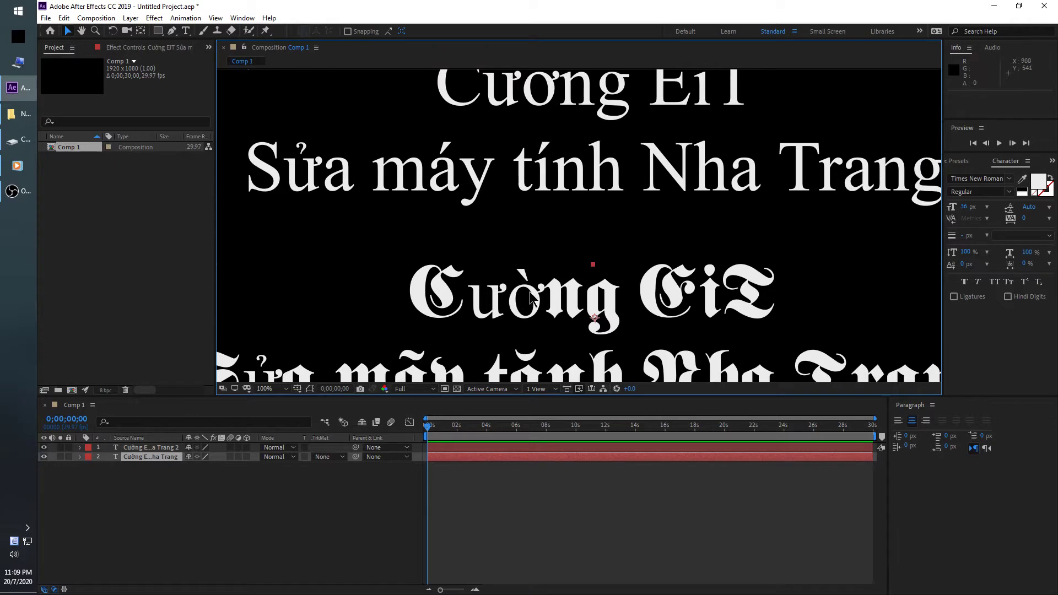
- Examine how the accented Vietnamese letters render in the blackletter text layer compared with the serif text above it
left_click_drag(560, 294, 613, 319)
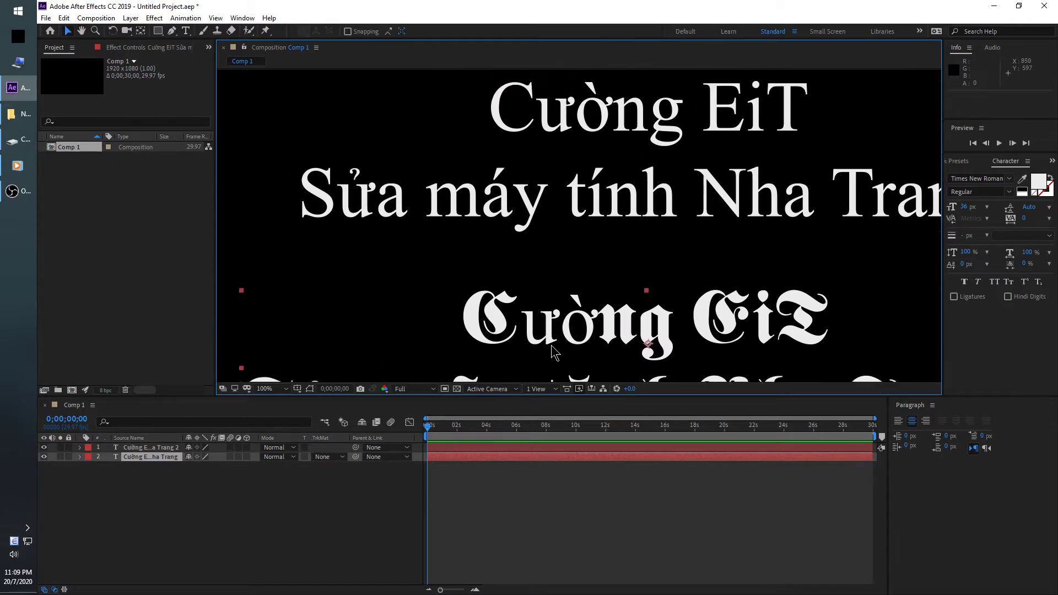
left_click_drag(565, 352, 593, 222)
left_click_drag(654, 298, 612, 334)
left_click_drag(701, 227, 606, 231)
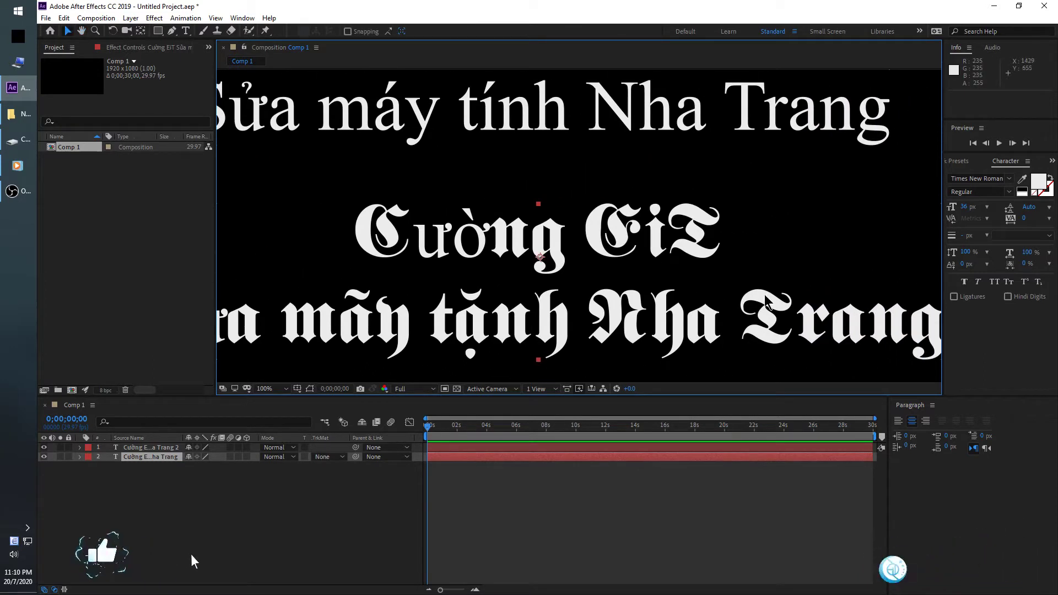
left_click_drag(808, 326, 716, 289)
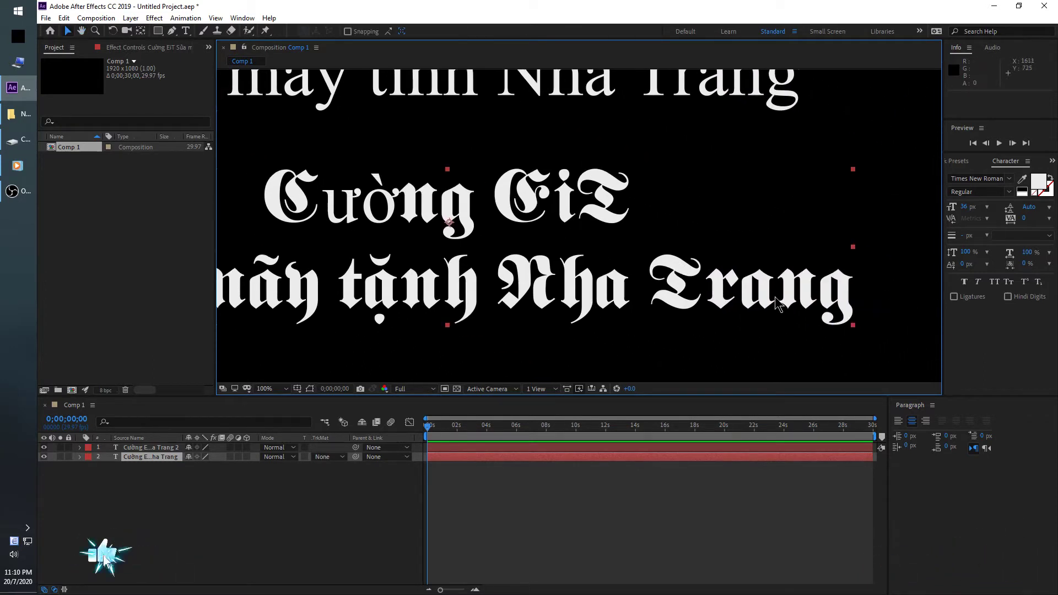
left_click_drag(738, 204, 733, 265)
left_click_drag(578, 332, 575, 329)
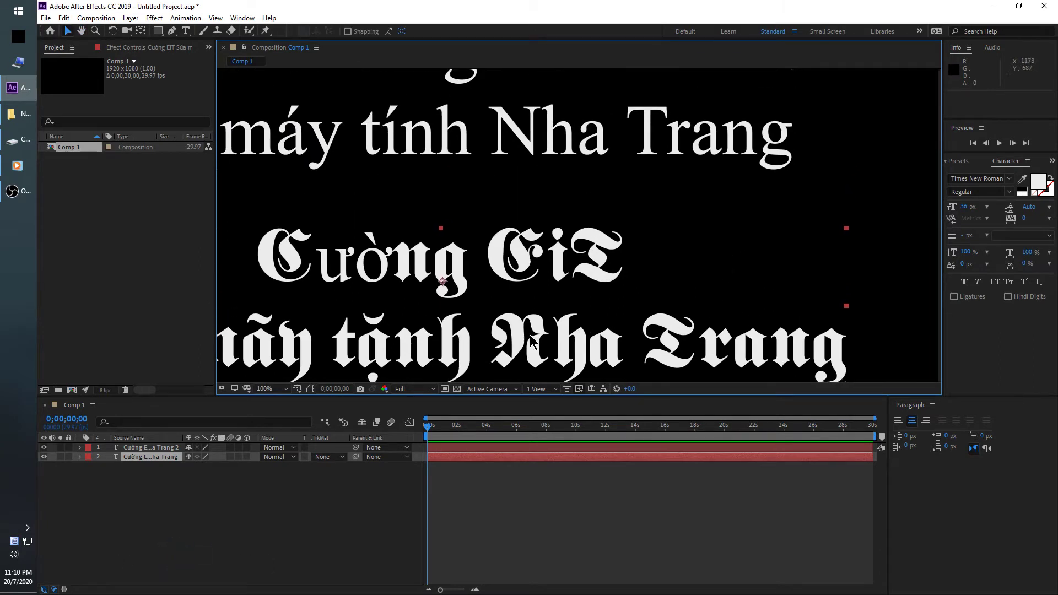
left_click_drag(531, 335, 678, 302)
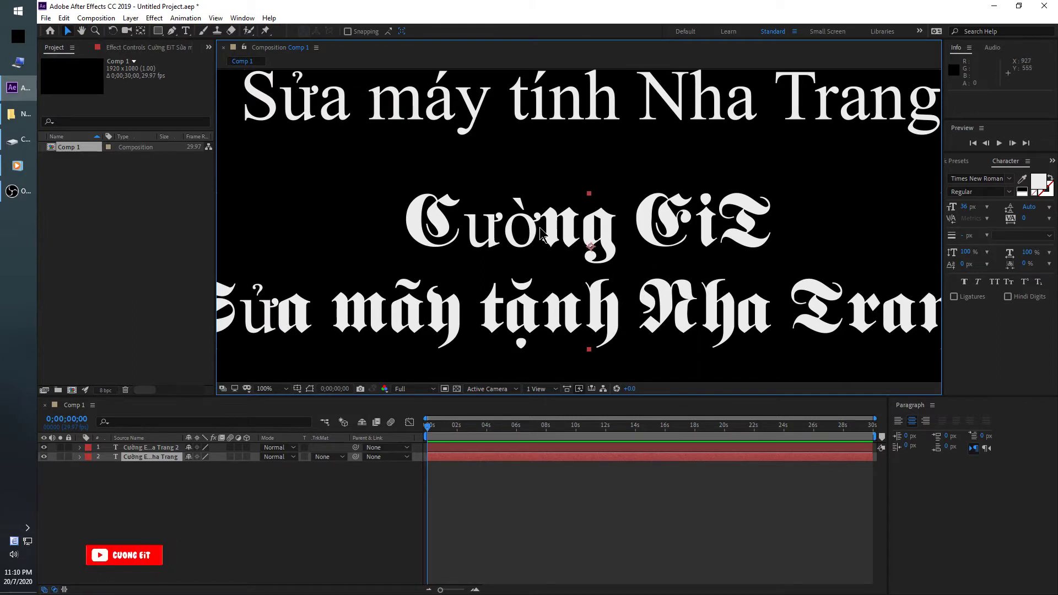
left_click_drag(519, 257, 561, 233)
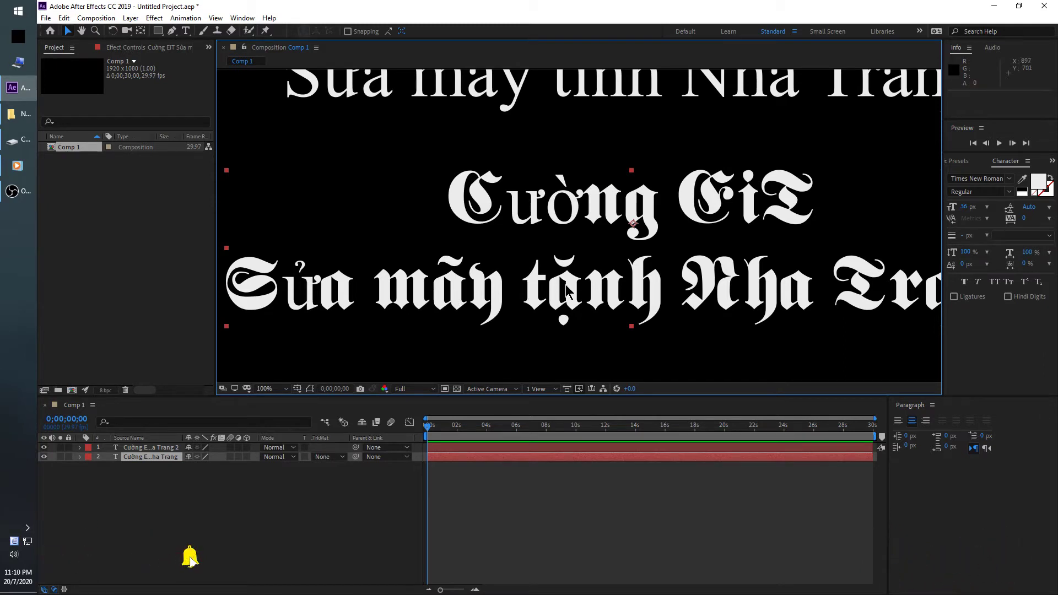
left_click_drag(660, 239, 629, 273)
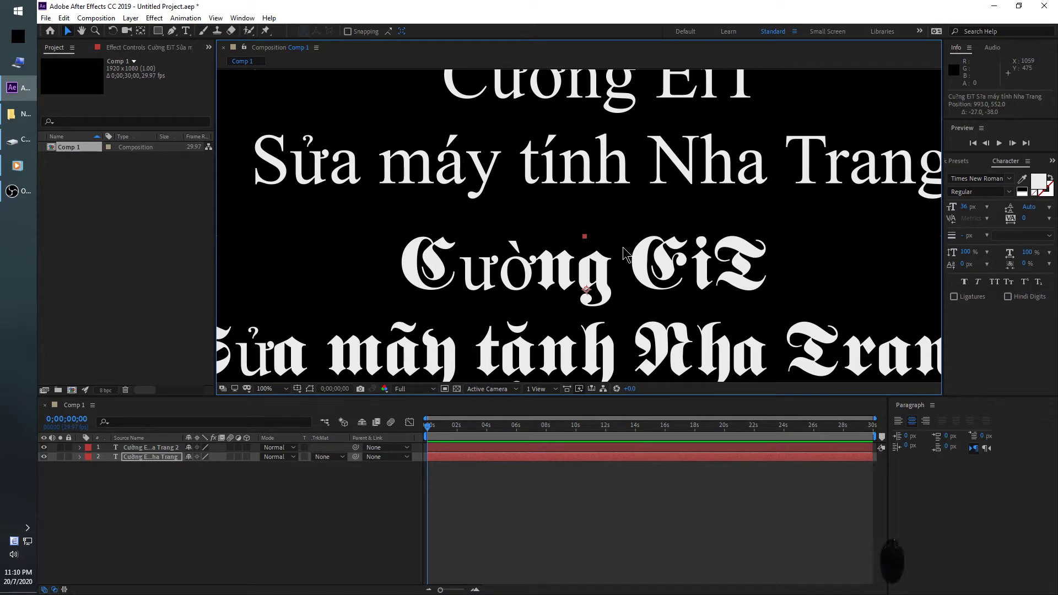
- Browse the UTM fonts available for the lower text layer
left_click(1013, 179)
scroll(924, 375, "down", 5)
scroll(925, 374, "down", 6)
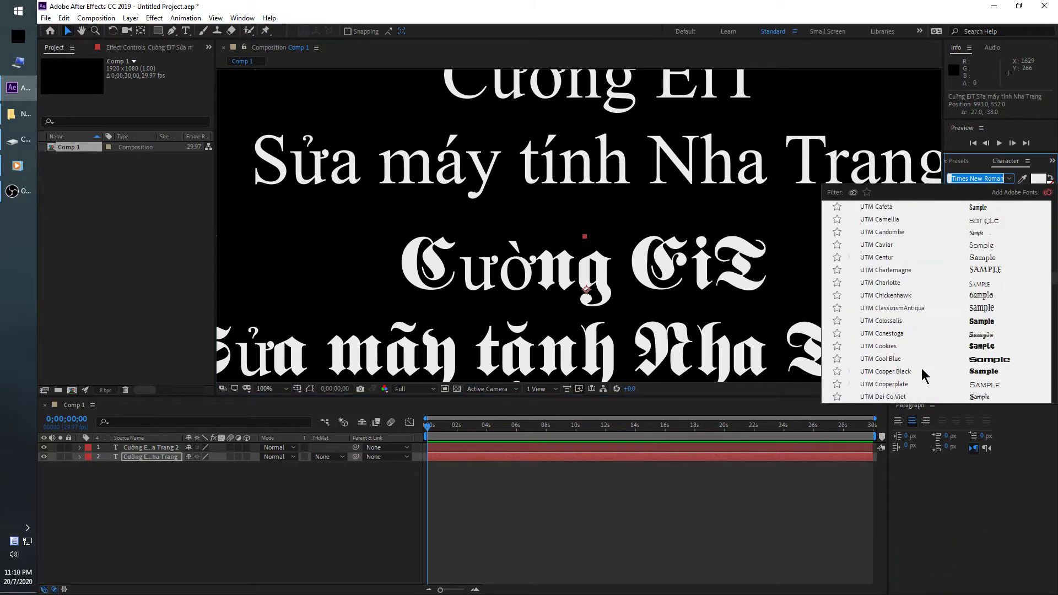
scroll(904, 314, "down", 4)
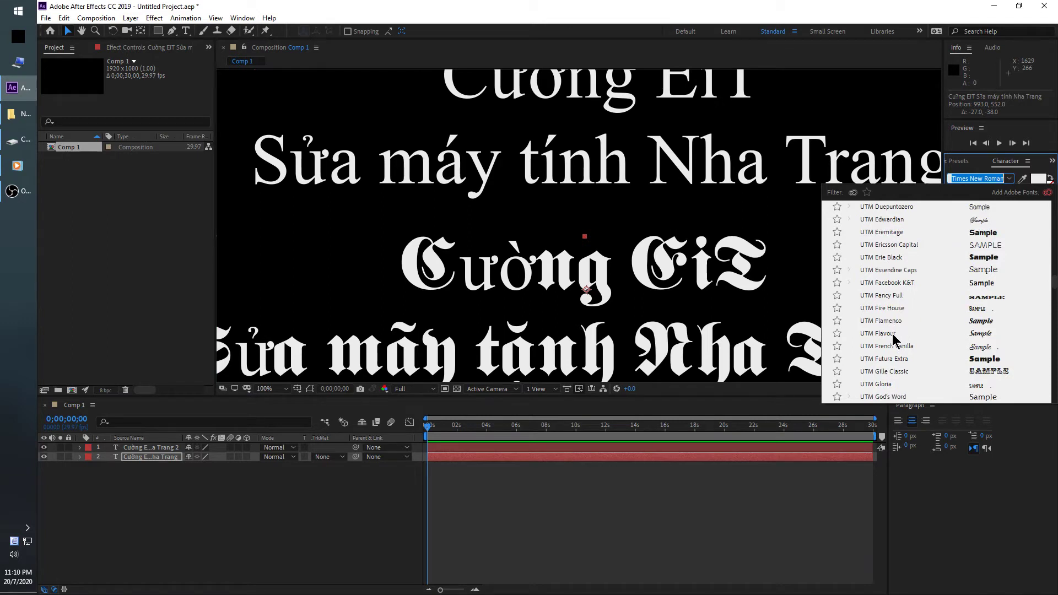
scroll(892, 337, "down", 15)
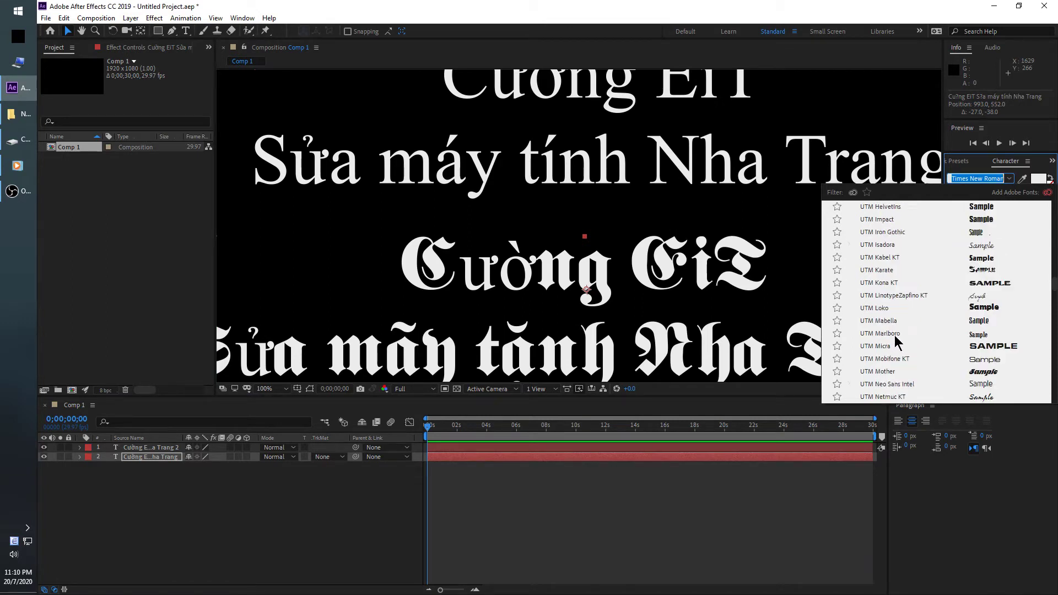
scroll(892, 347, "up", 12)
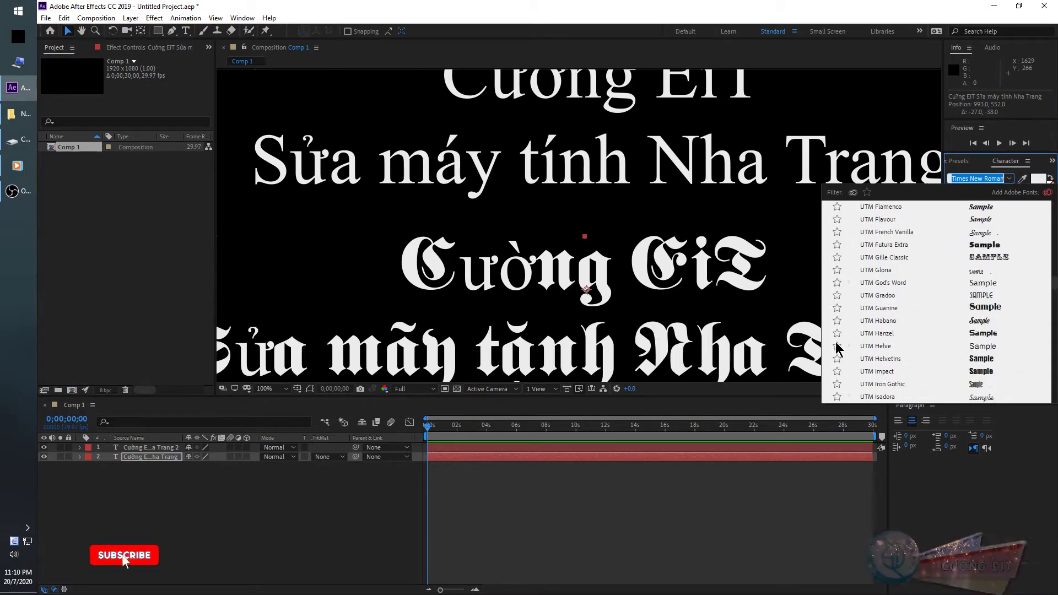
- Try the UTM Arruba KT font on all of the lower blackletter text
double_click(804, 346)
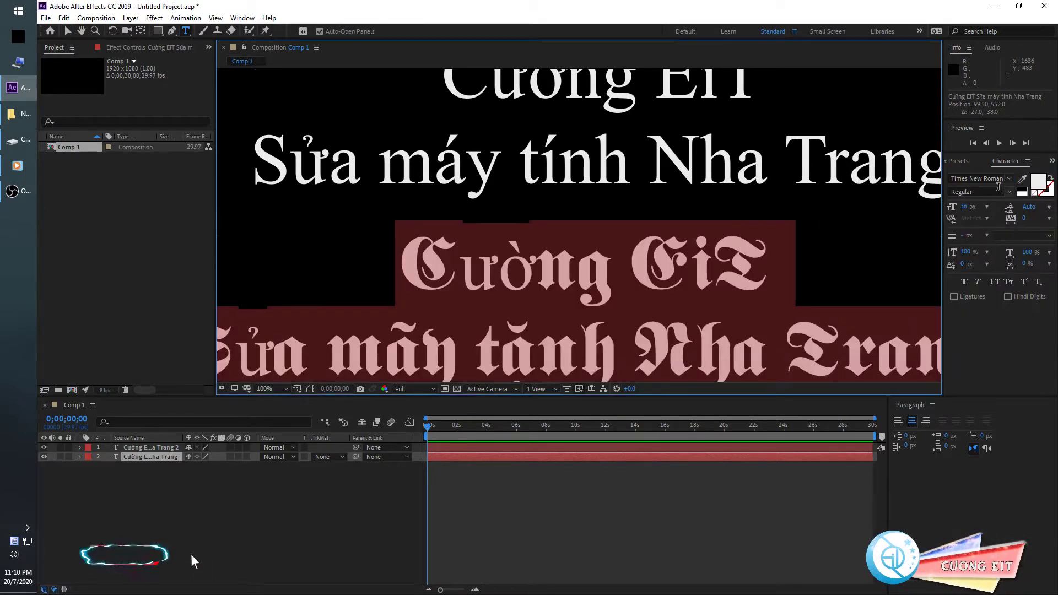
left_click(978, 178)
scroll(941, 327, "down", 5)
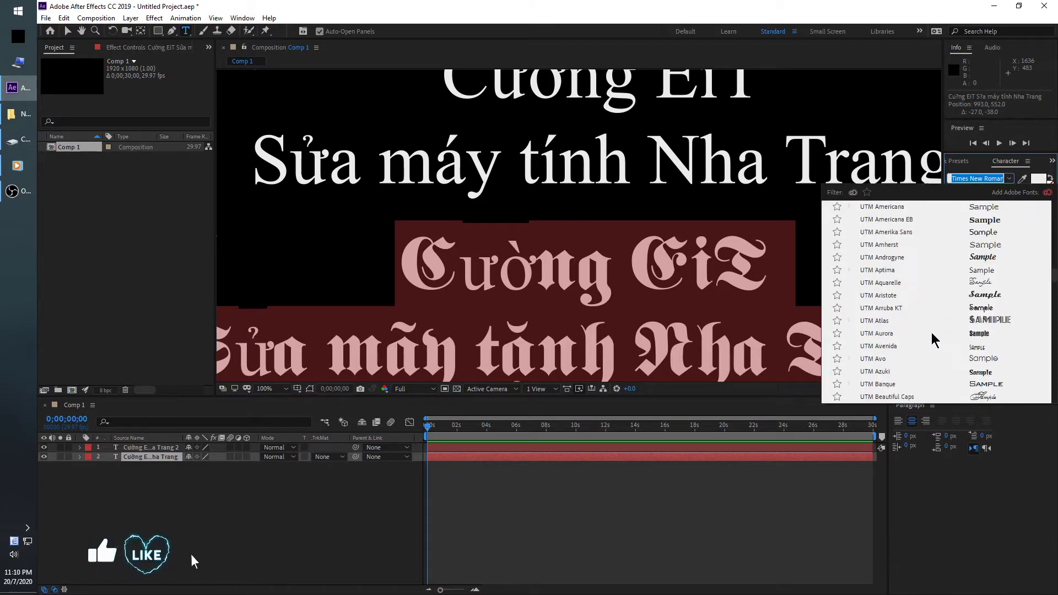
left_click(883, 308)
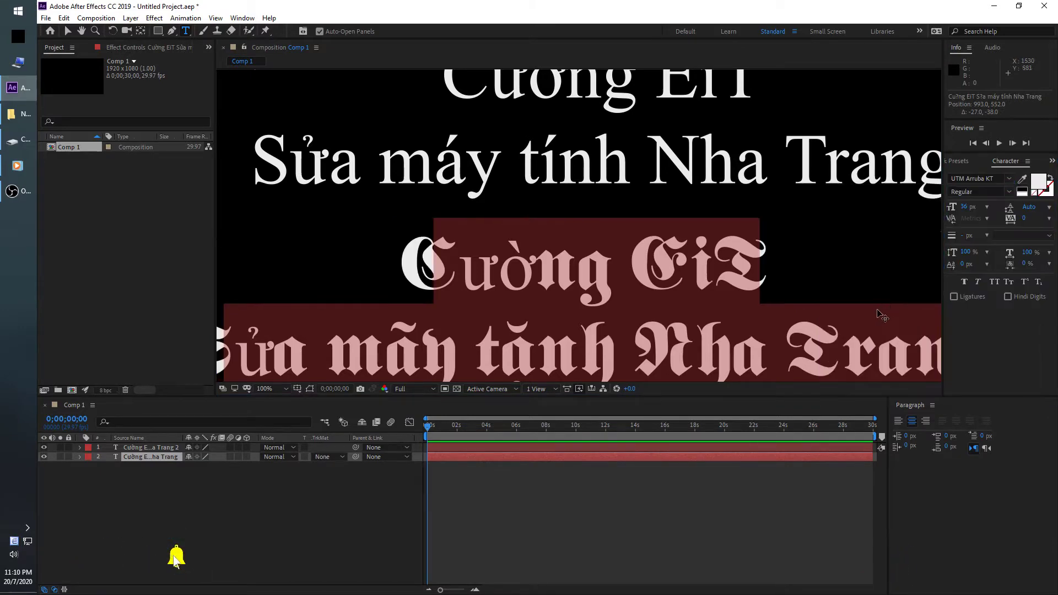
scroll(660, 291, "down", 2)
scroll(660, 291, "up", 2)
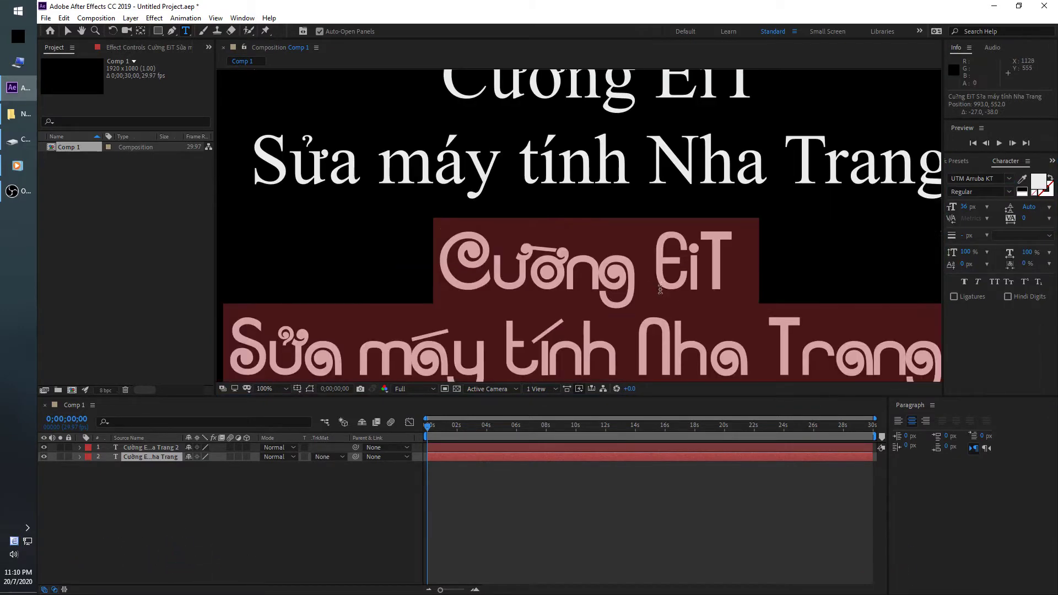
left_click_drag(676, 281, 702, 190)
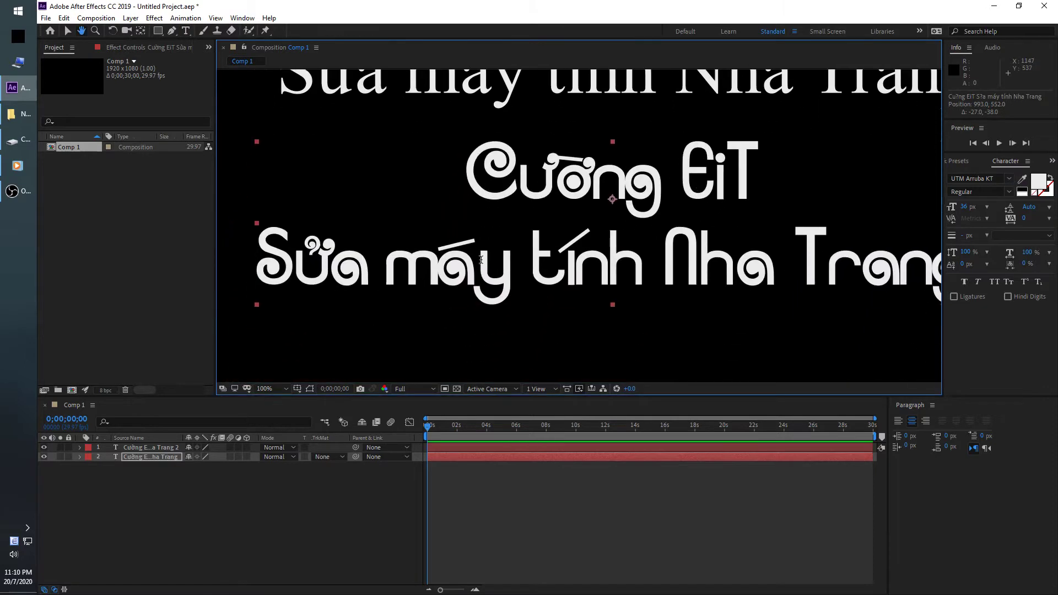
- Try the UTM Avenida font on the whole lower text layer
left_click(514, 263)
key("ctrl+a")
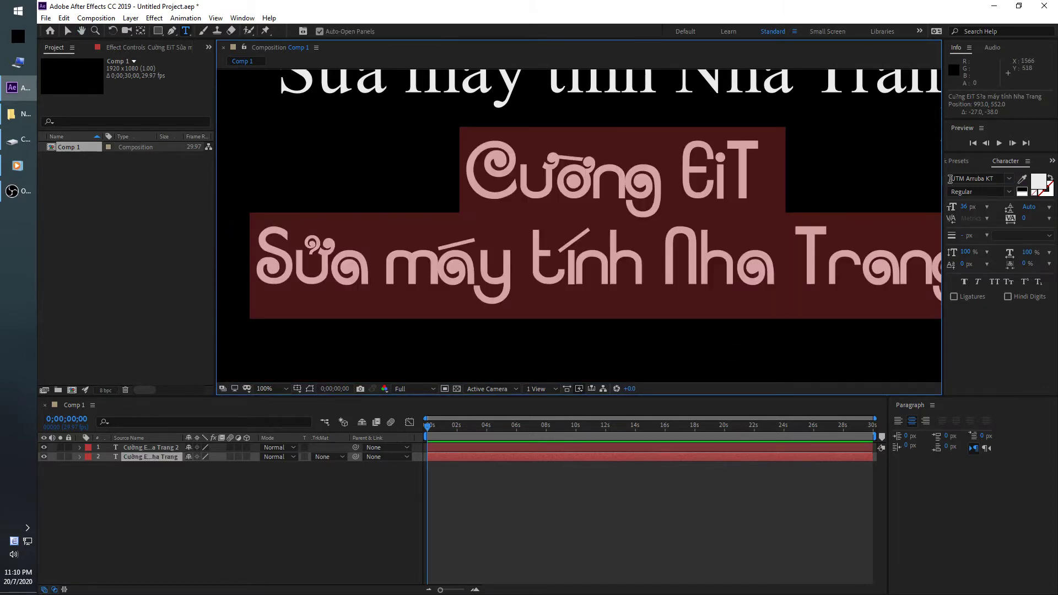
left_click(992, 179)
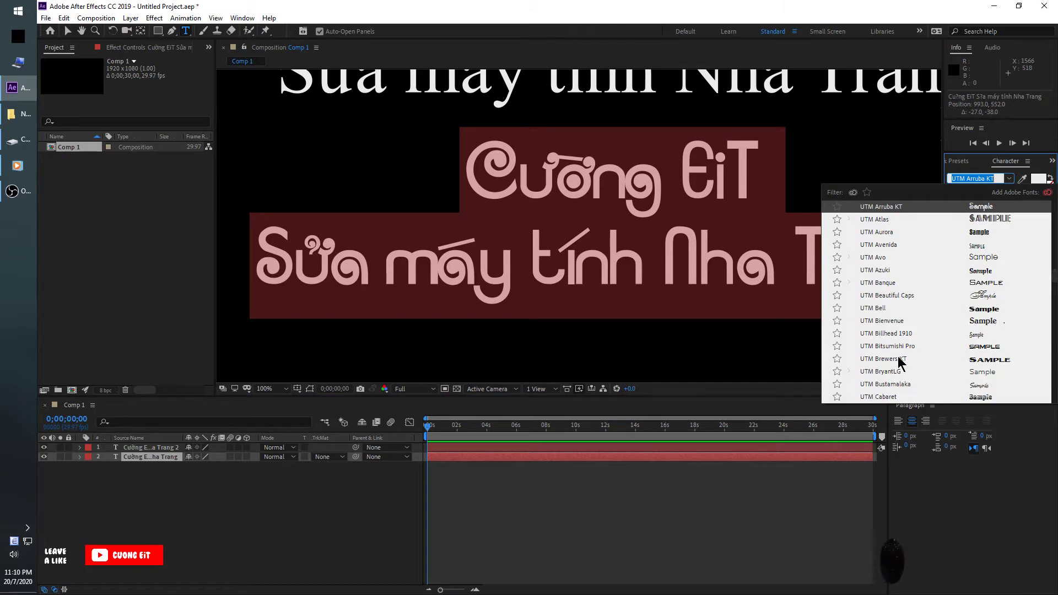
left_click(877, 244)
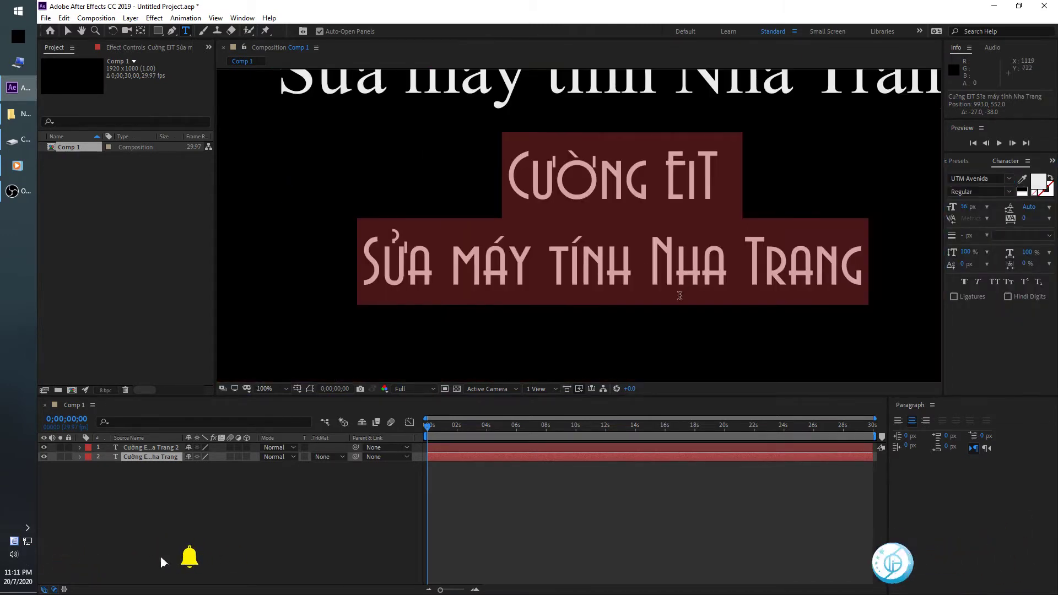
- Undo the last two font changes on the lower text layer
left_click(629, 515)
key("ctrl+z")
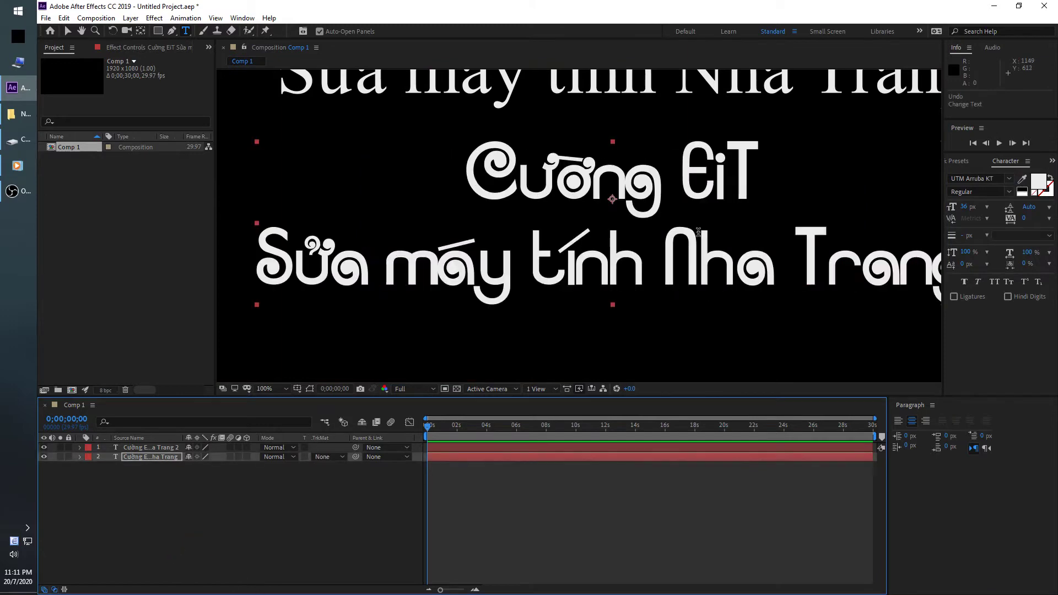
key("ctrl+z")
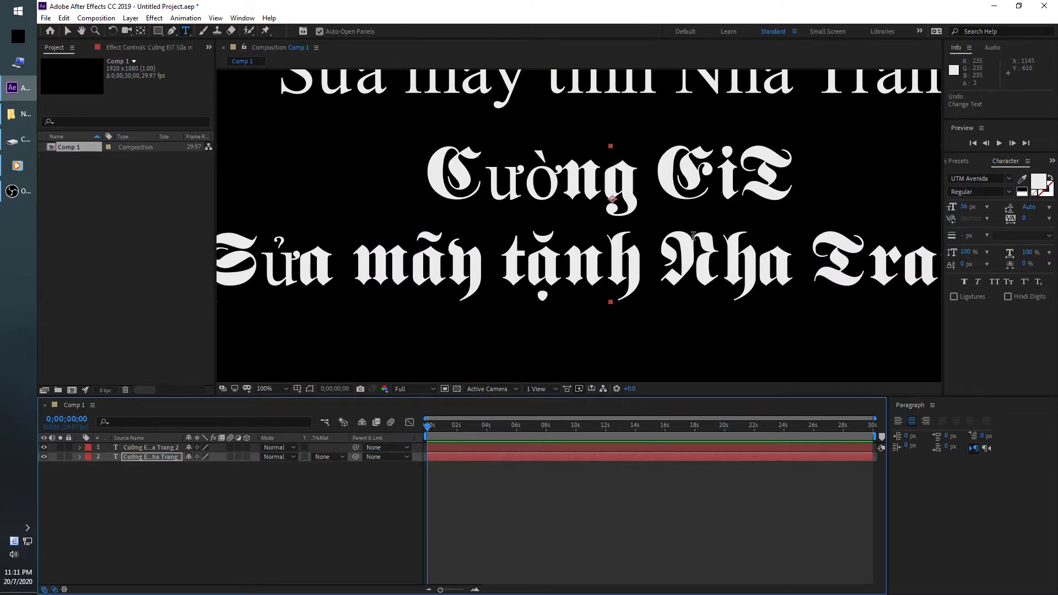
- Check which font the accented letter "ặ" in the lower text's second line uses
scroll(695, 234, "down", 1)
left_click_drag(693, 232, 681, 279)
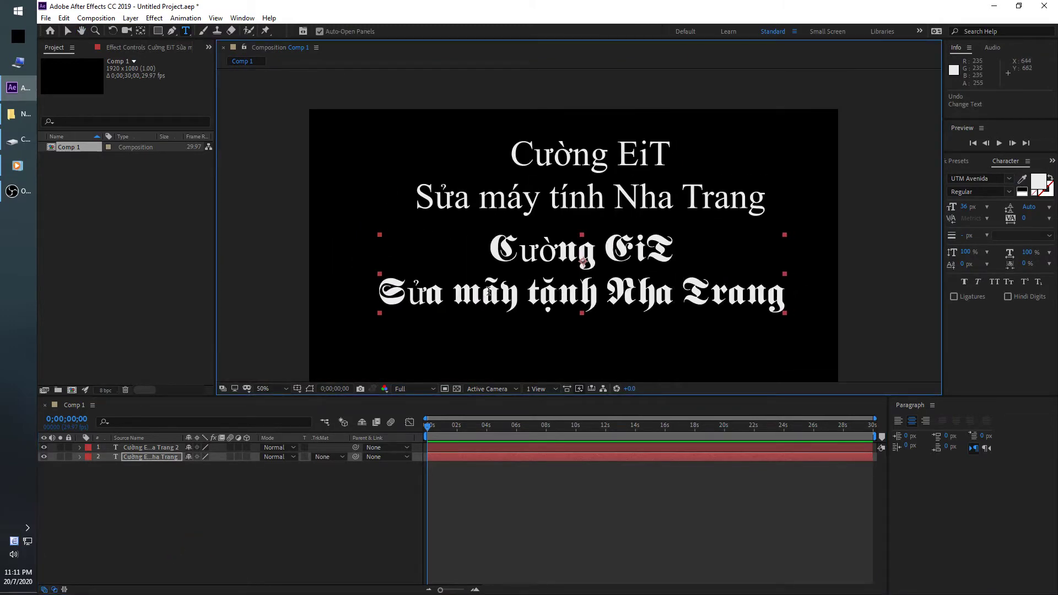
key("period")
left_click_drag(415, 337, 465, 236)
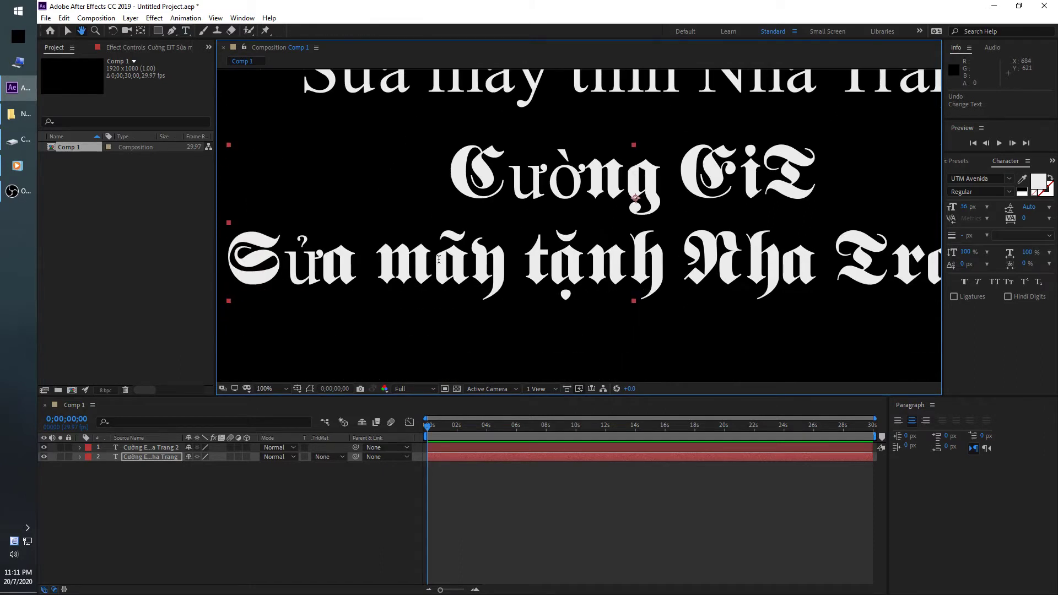
left_click_drag(606, 268, 542, 318)
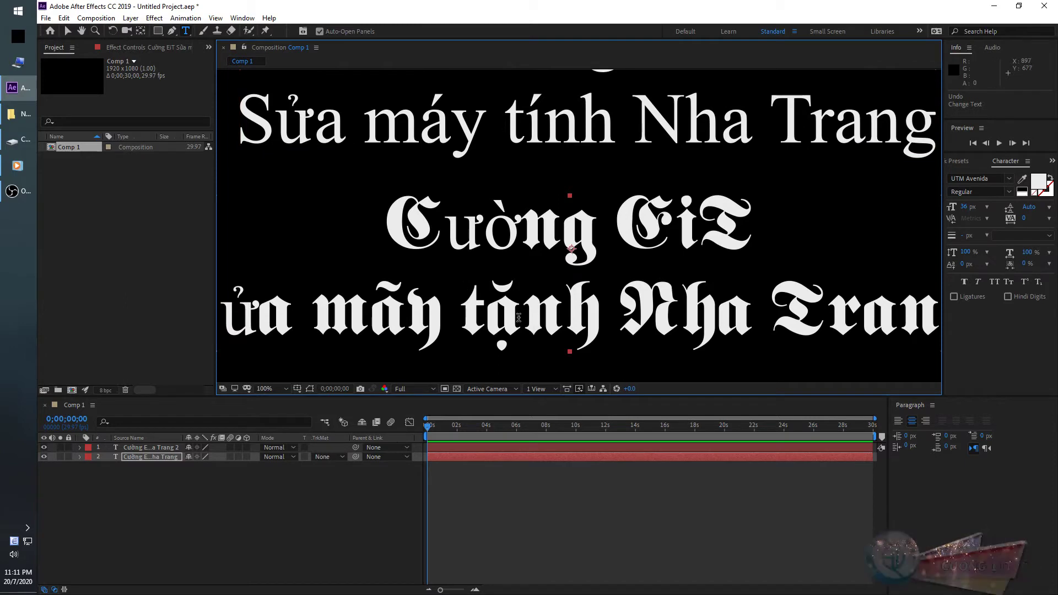
left_click_drag(519, 317, 485, 318)
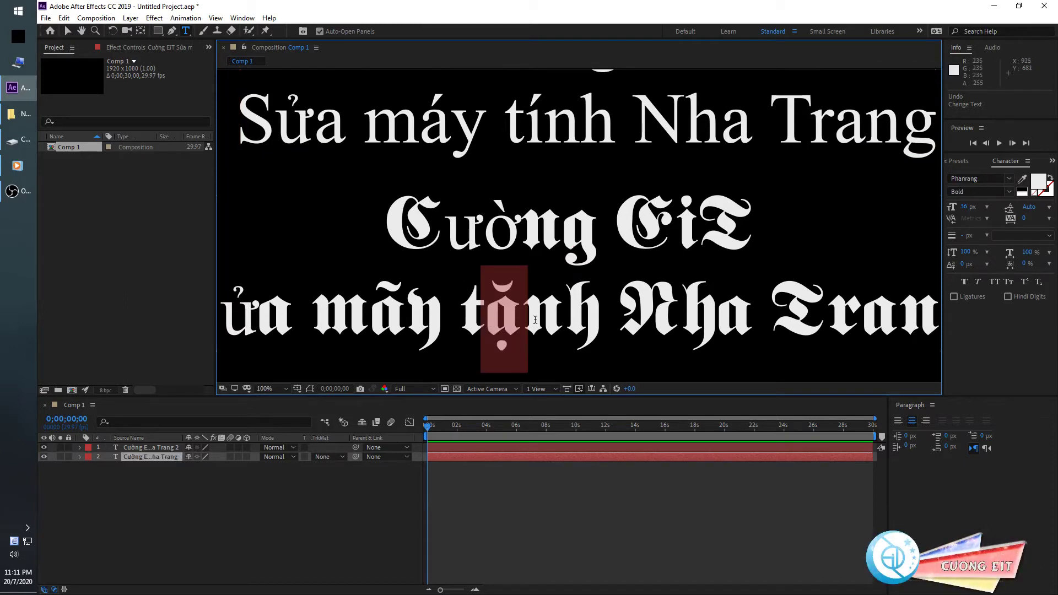
scroll(578, 296, "down", 2)
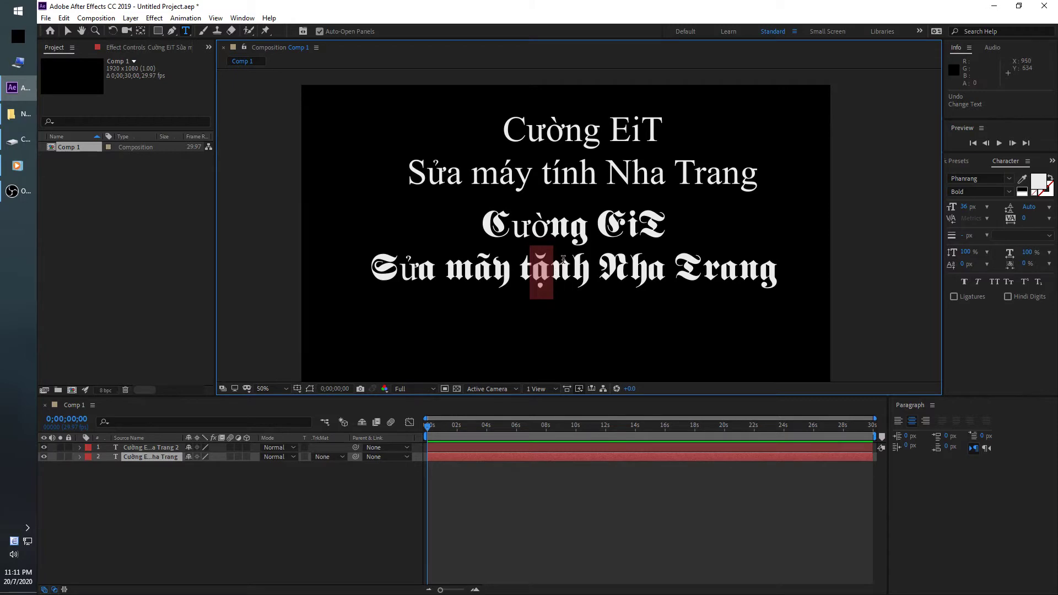
- Compare the fonts of the initial "C", the letters "ườ" and the capital "E" in the lower text's first line
scroll(563, 258, "up", 2)
left_click_drag(436, 222, 397, 228)
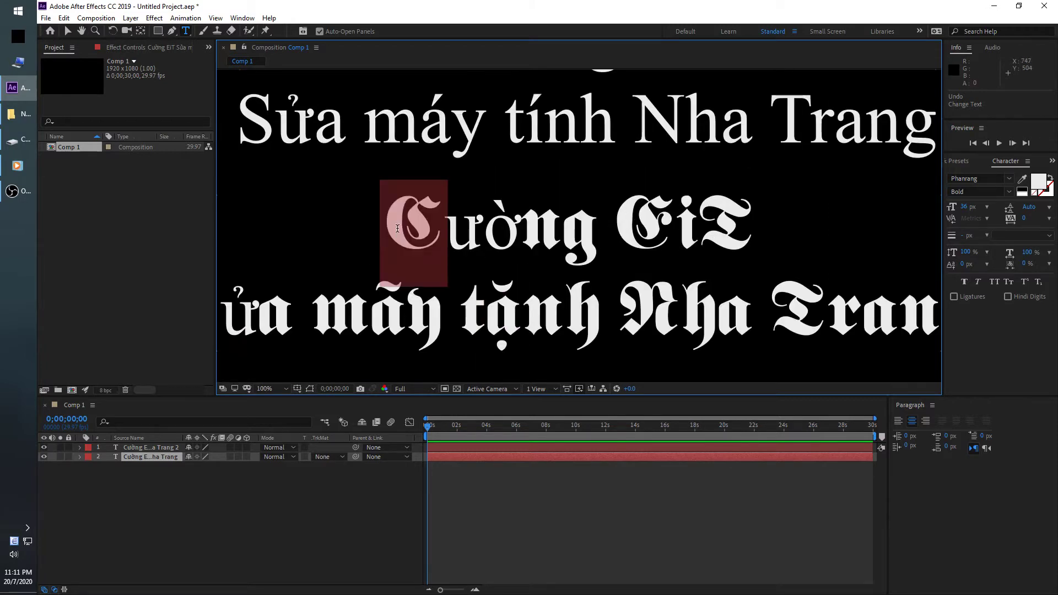
left_click_drag(529, 221, 440, 224)
left_click_drag(701, 221, 678, 229)
left_click(676, 226)
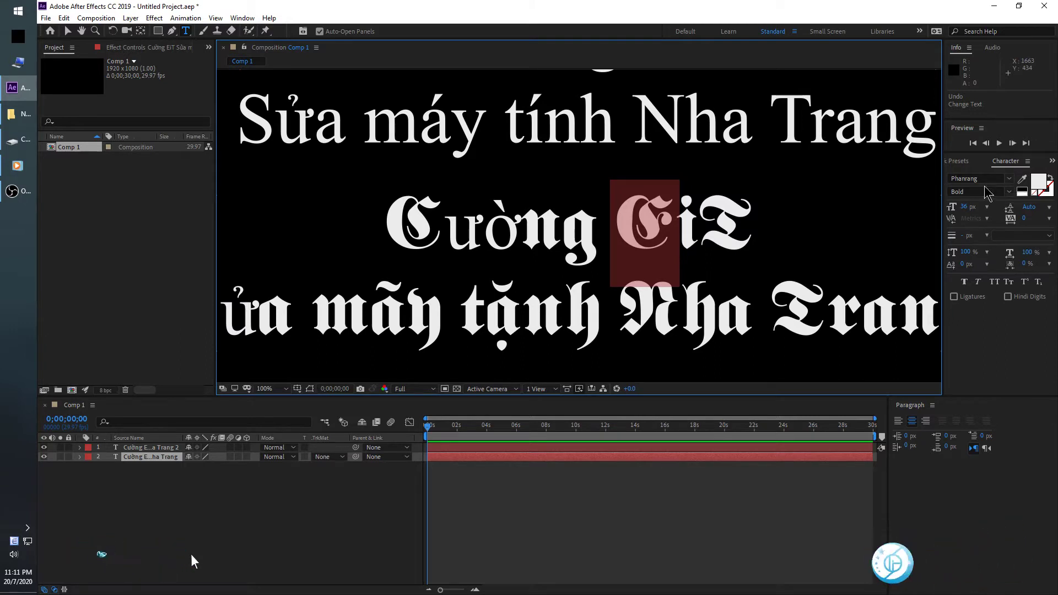
scroll(579, 226, "down", 2)
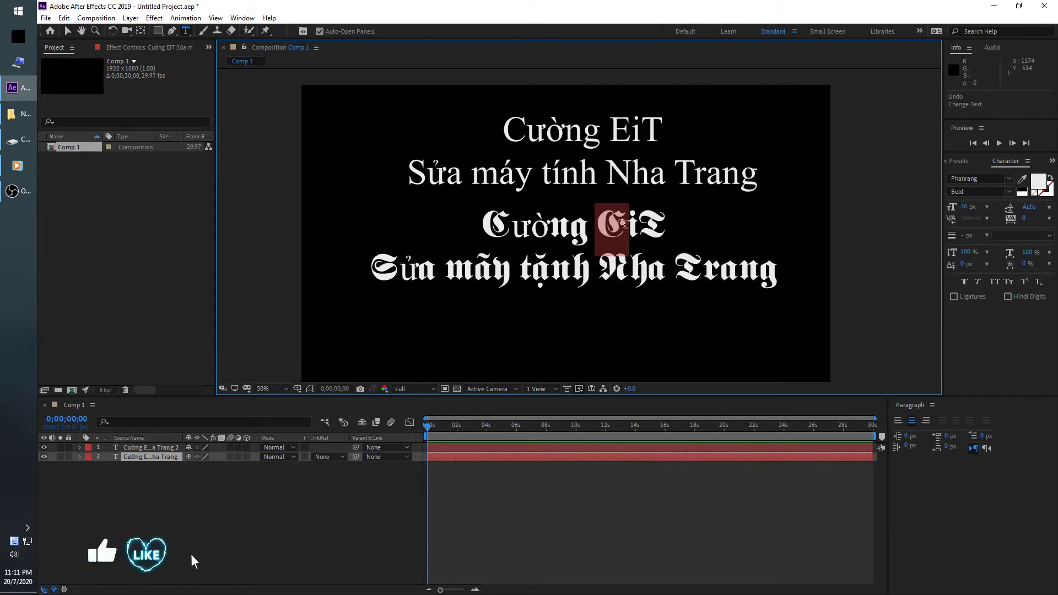
- Replace the accented letters "ườ" in the first word of the lower blackletter text with a plain "u"
left_click(457, 567)
key("v")
key("period")
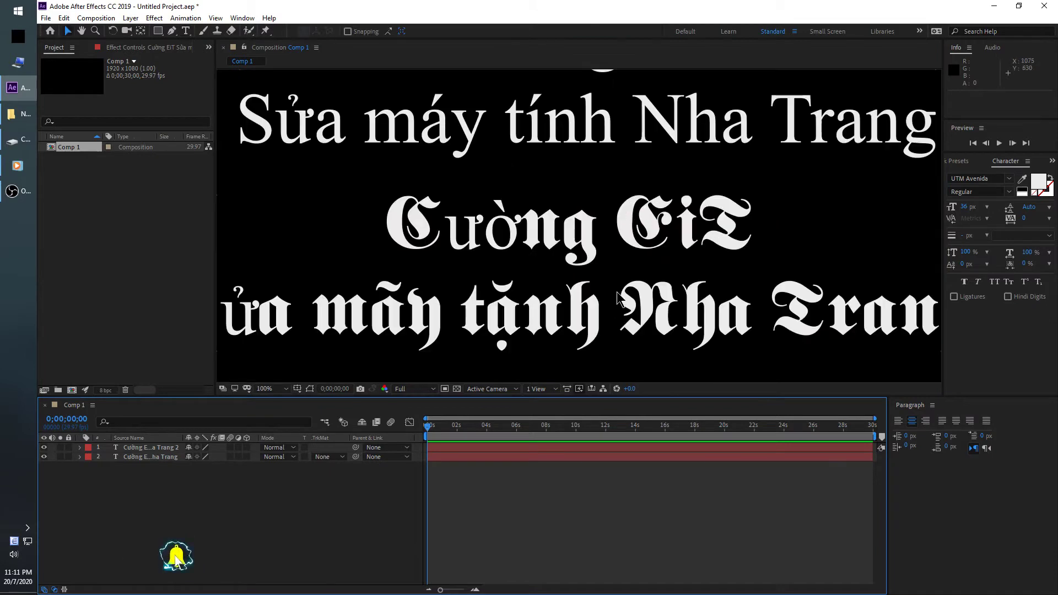
left_click(527, 242)
key("t")
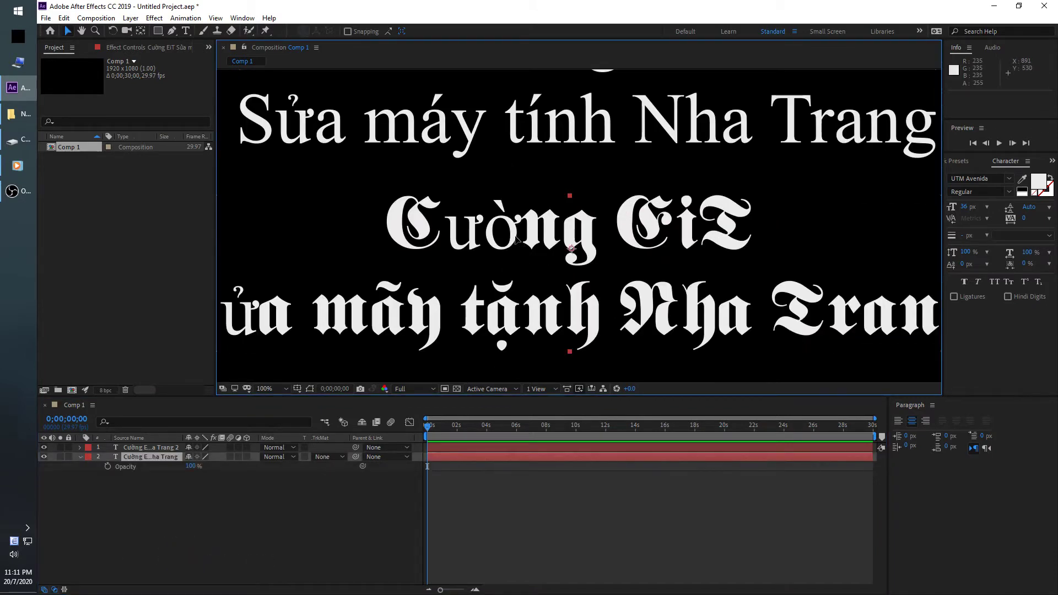
double_click(515, 238)
triple_click(516, 237)
left_click_drag(520, 228, 467, 229)
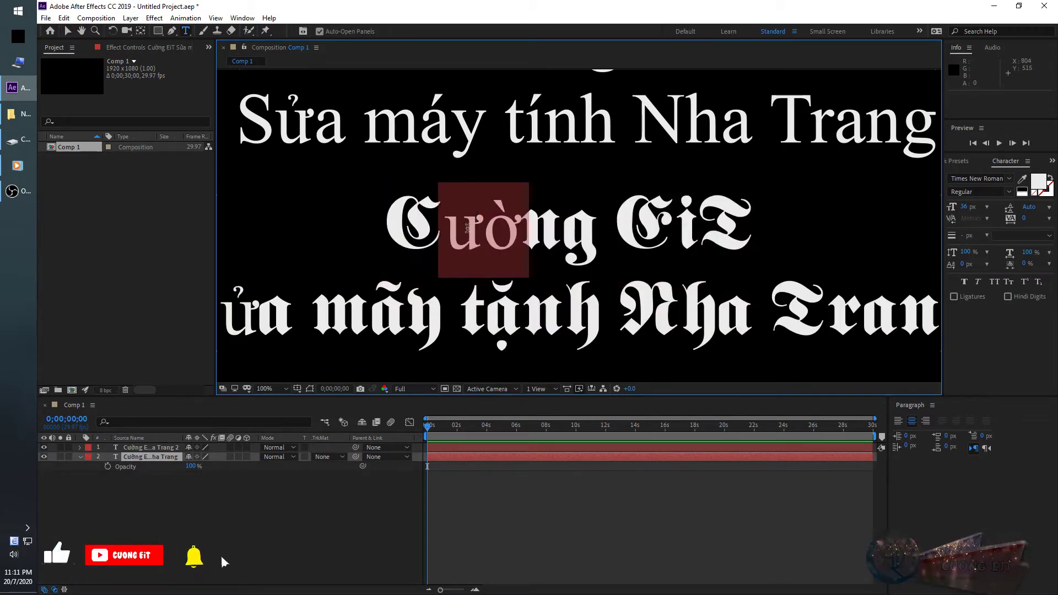
type("uon")
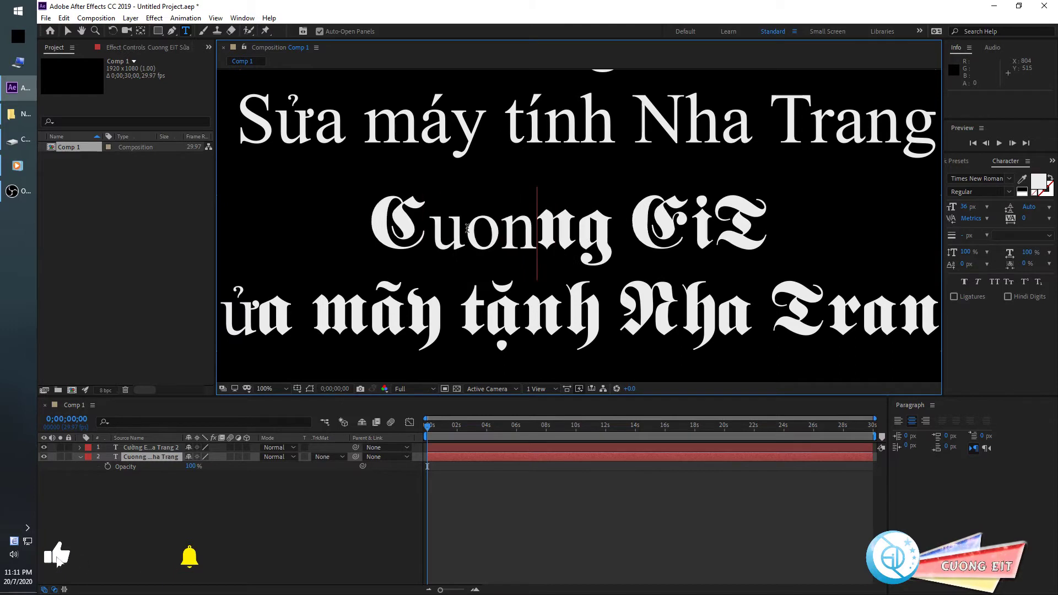
key("BackSpace")
key("BackSpace")
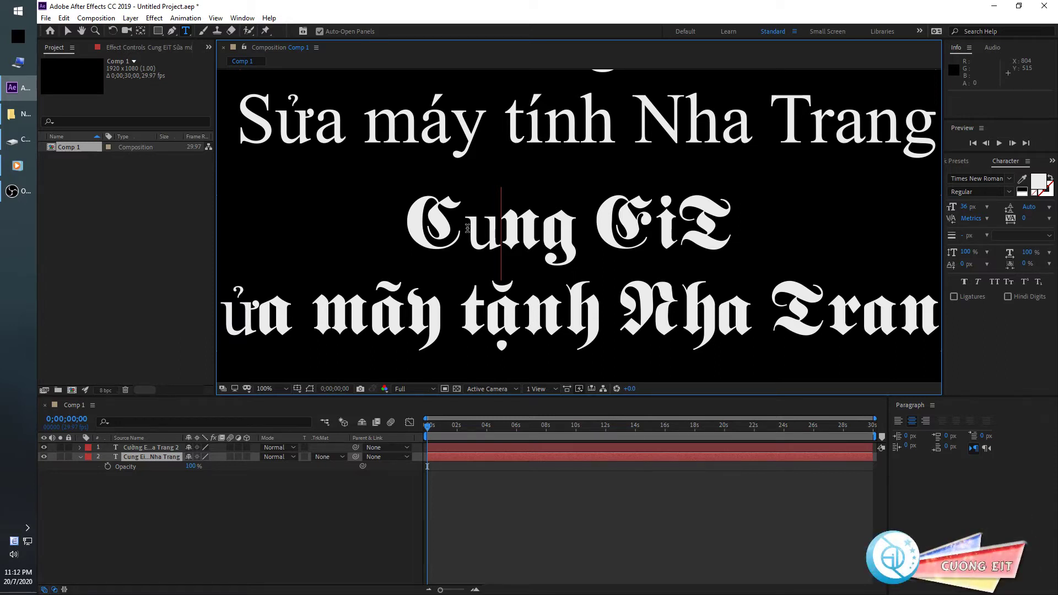
- Try to add an "o" after the plain "u" in the lower text's first word and check the font of both letters
key("Right")
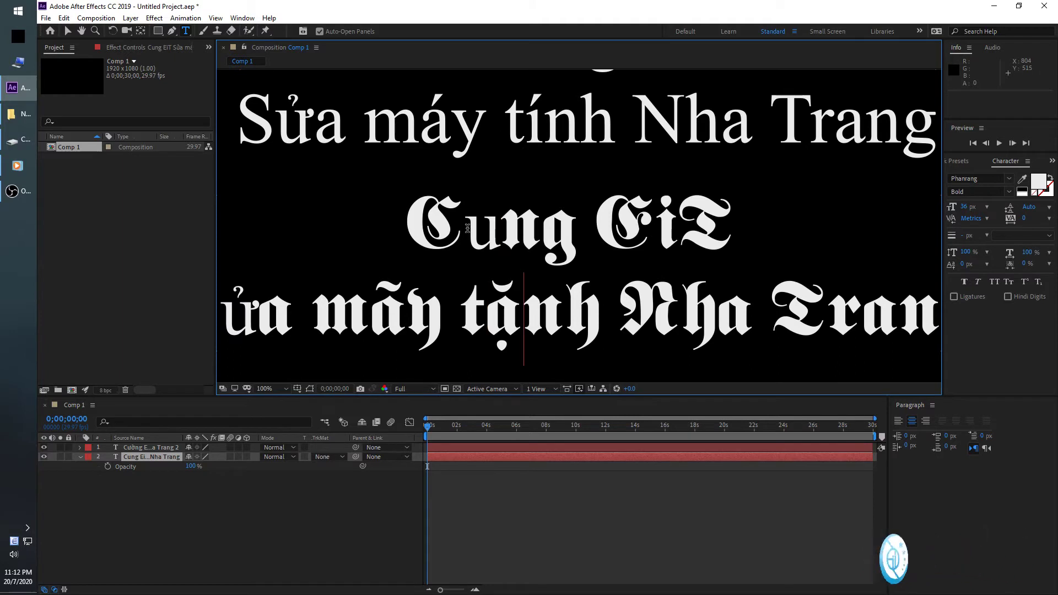
key("Left")
key("Right")
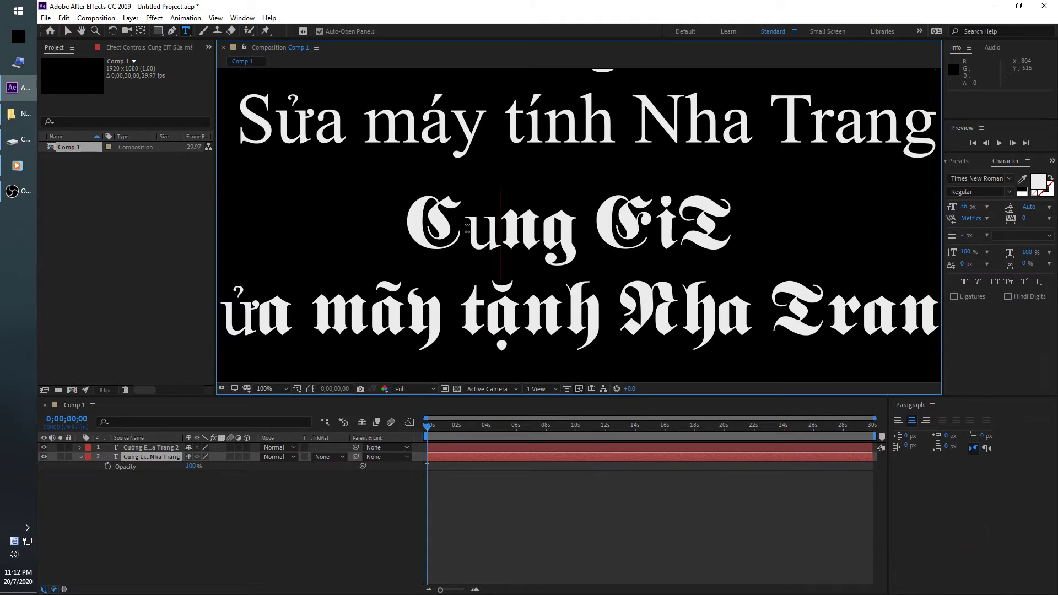
key("shift+Left")
key("shift+Right")
type("o")
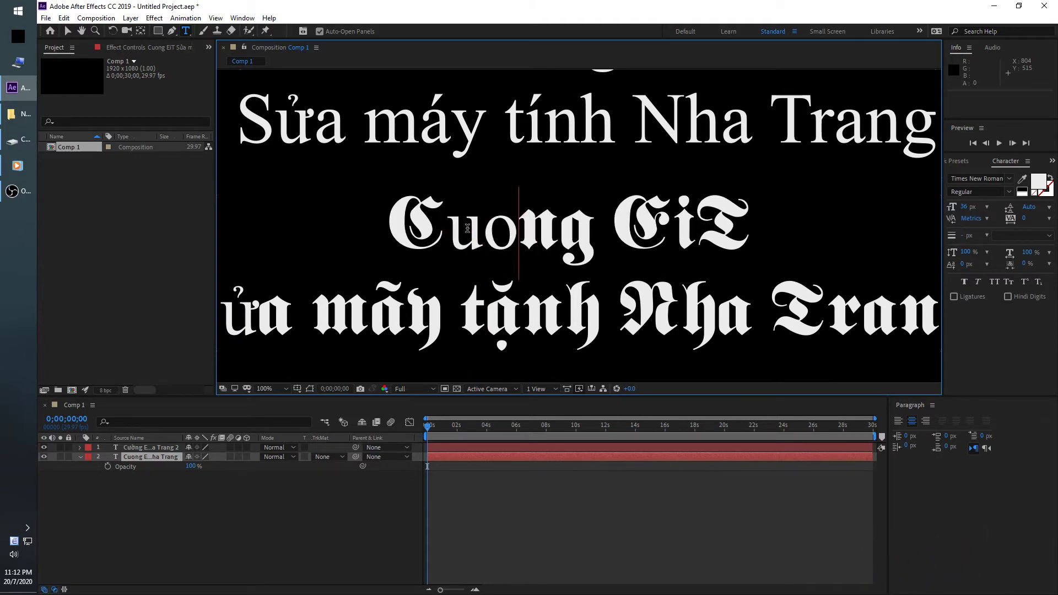
key("shift+Left")
key("shift+Left")
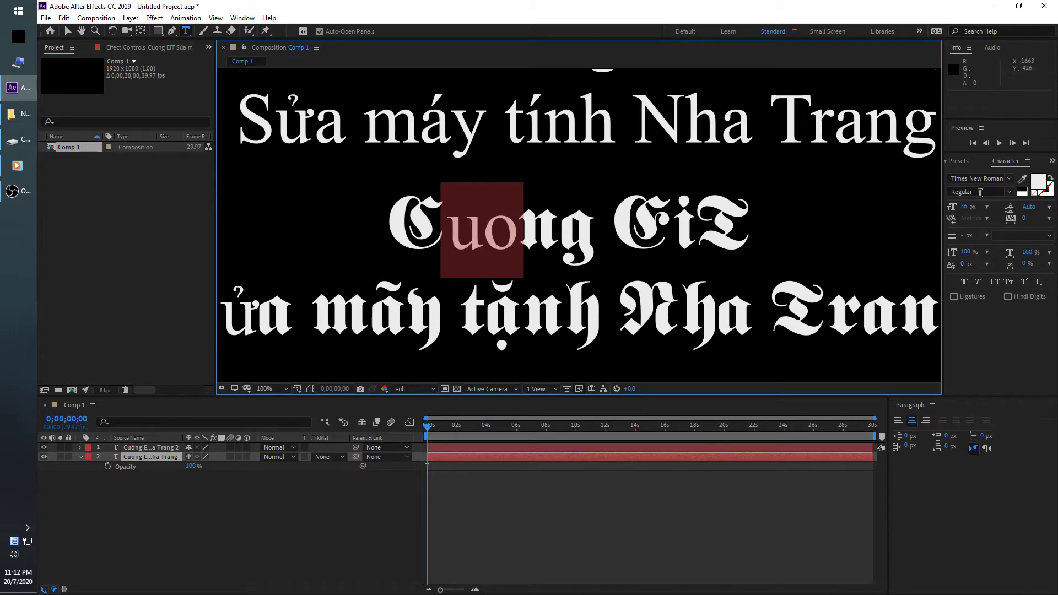
- Replace the Times New Roman "uo" in the lower text's first word with the same letters in the Phanrang blackletter font
left_click(559, 232)
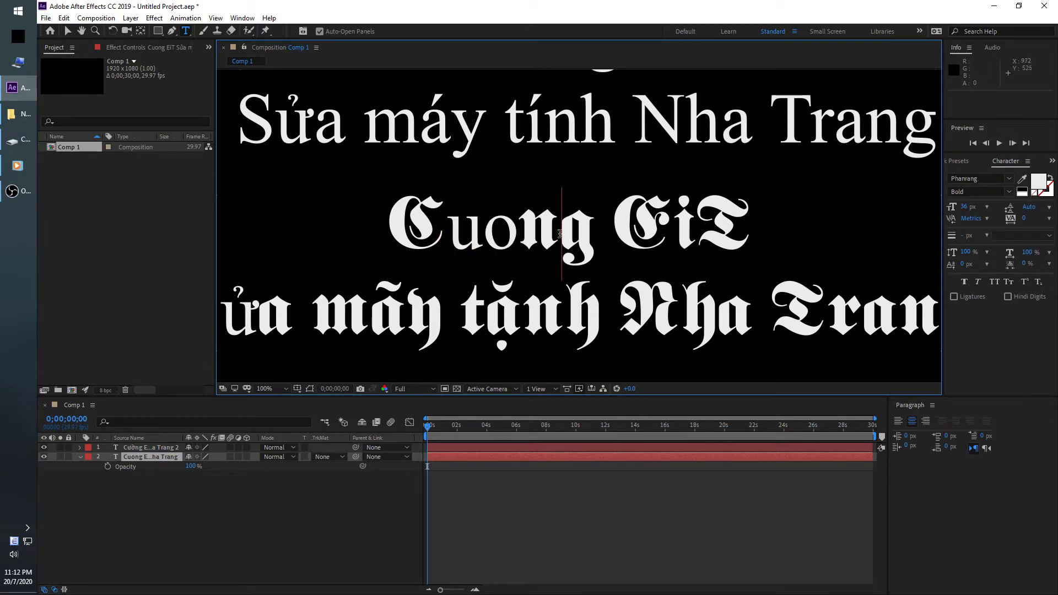
type("uon")
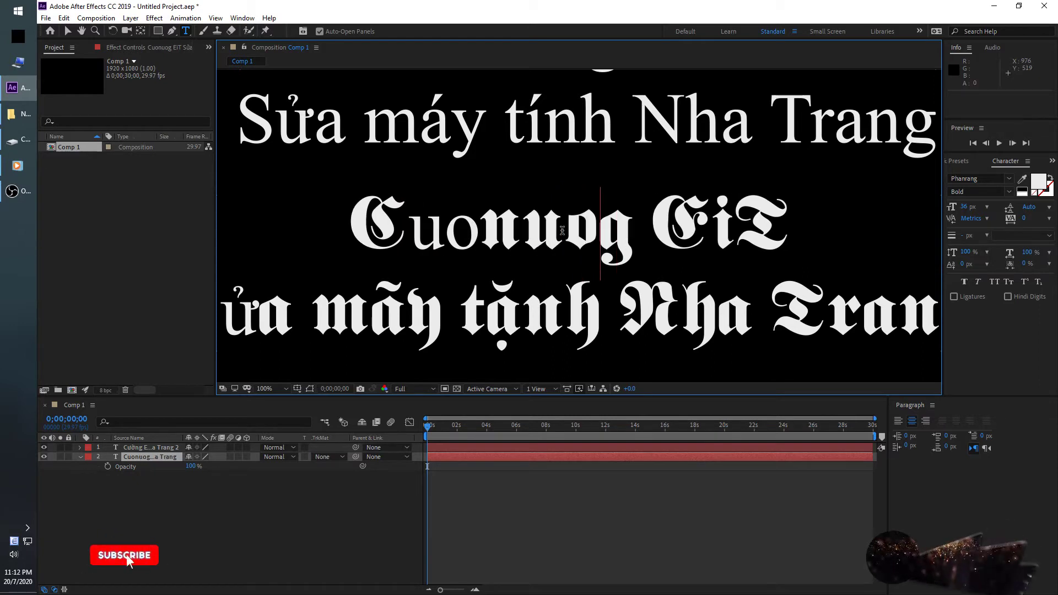
key("Left")
key("Left")
key("Left")
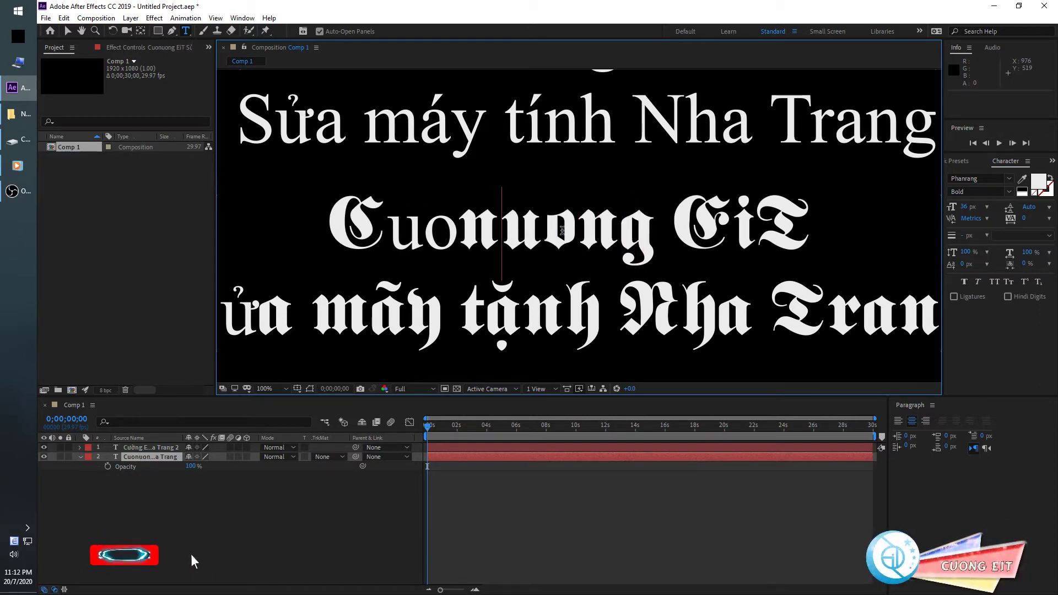
key("BackSpace")
key("BackSpace")
key("BackSpace")
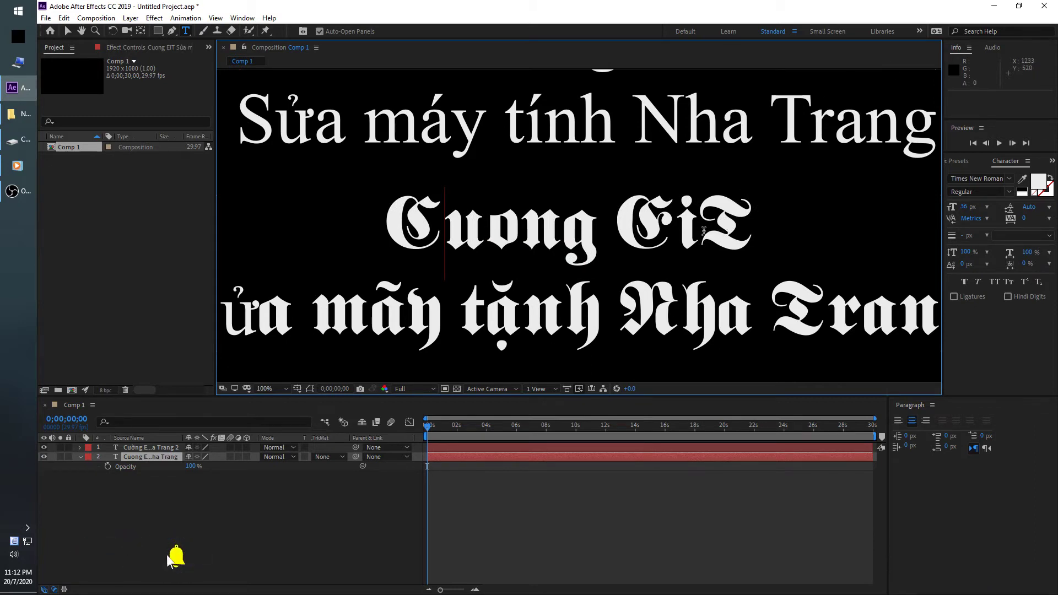
- Delete the accented letter "ử" from the word "Sửa" in the lower text's second line
key("Escape")
left_click_drag(316, 301, 485, 212)
left_click_drag(428, 234, 402, 236)
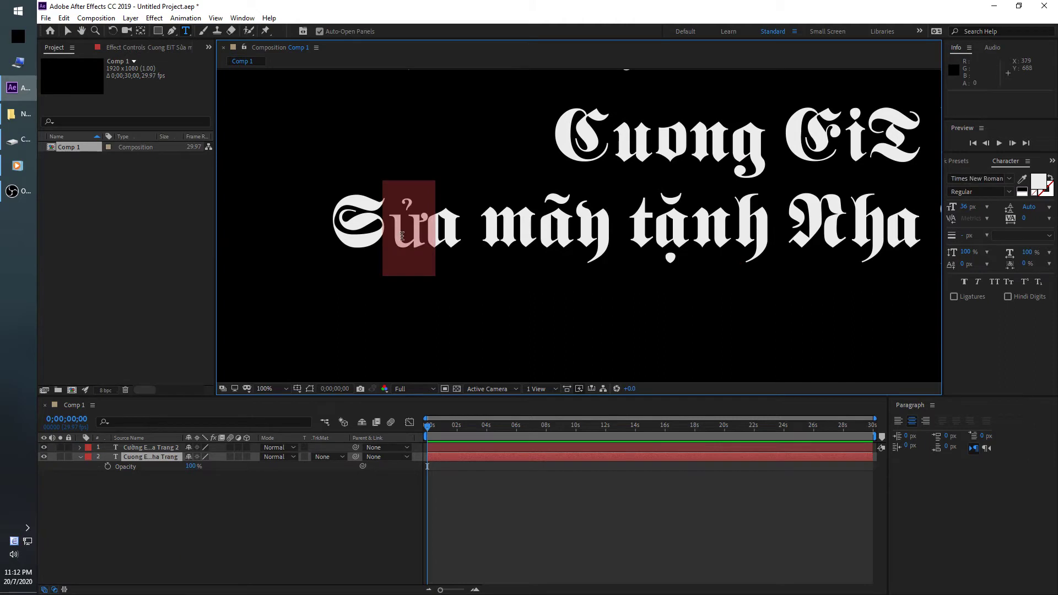
key("BackSpace")
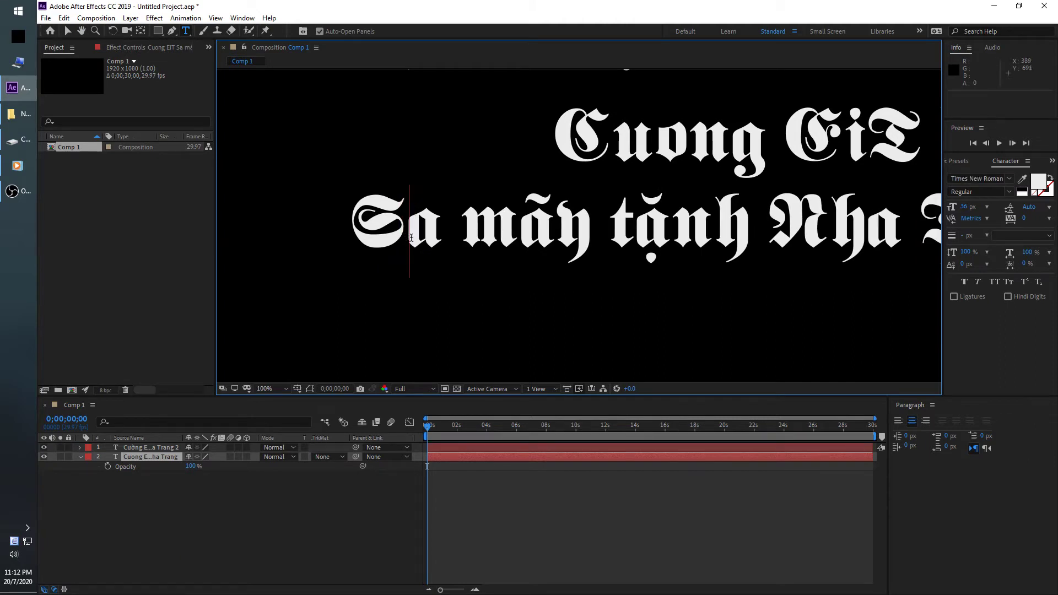
- Try to enter an accented "ư" after "Sa" at the start of the lower text's second line
key("Right")
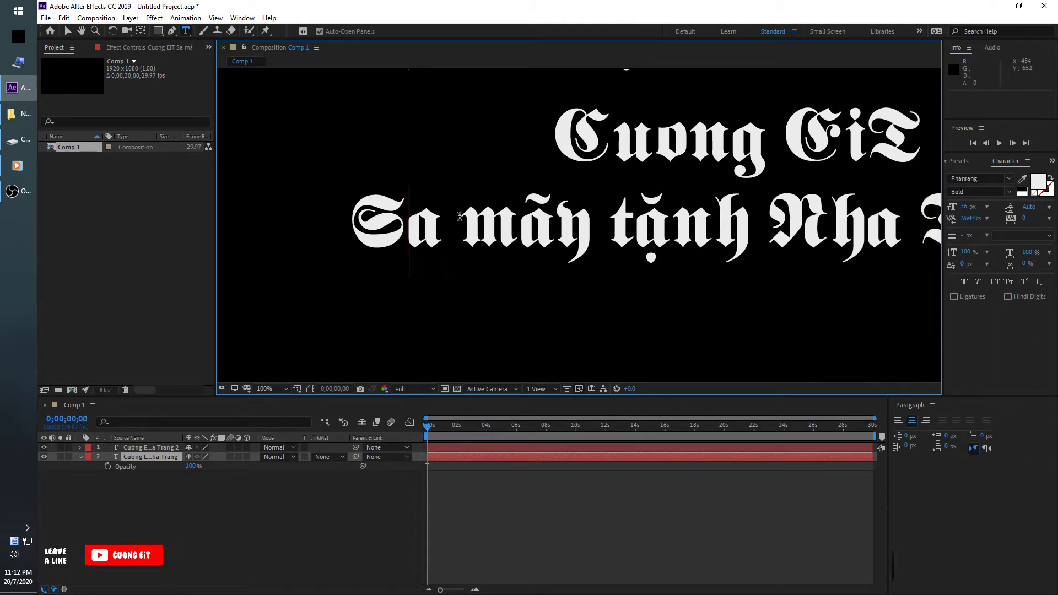
type("uw")
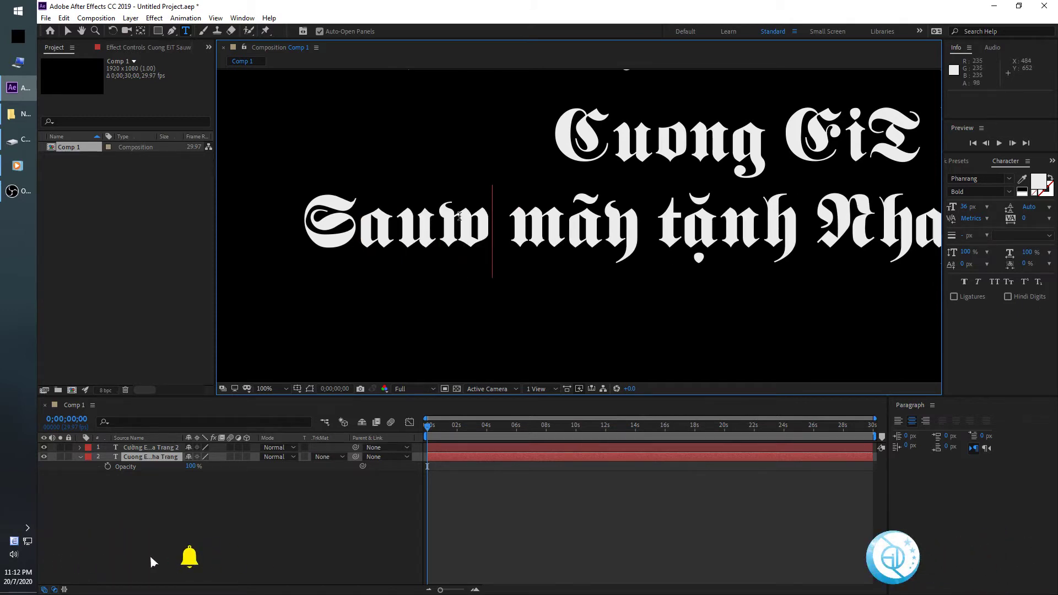
key("BackSpace")
key("BackSpace")
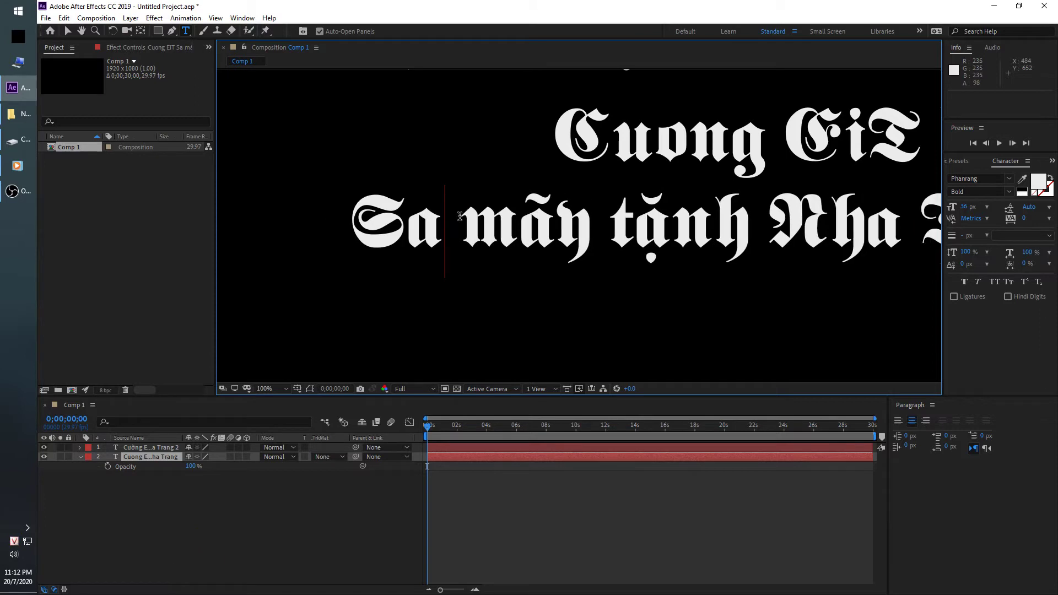
type("u")
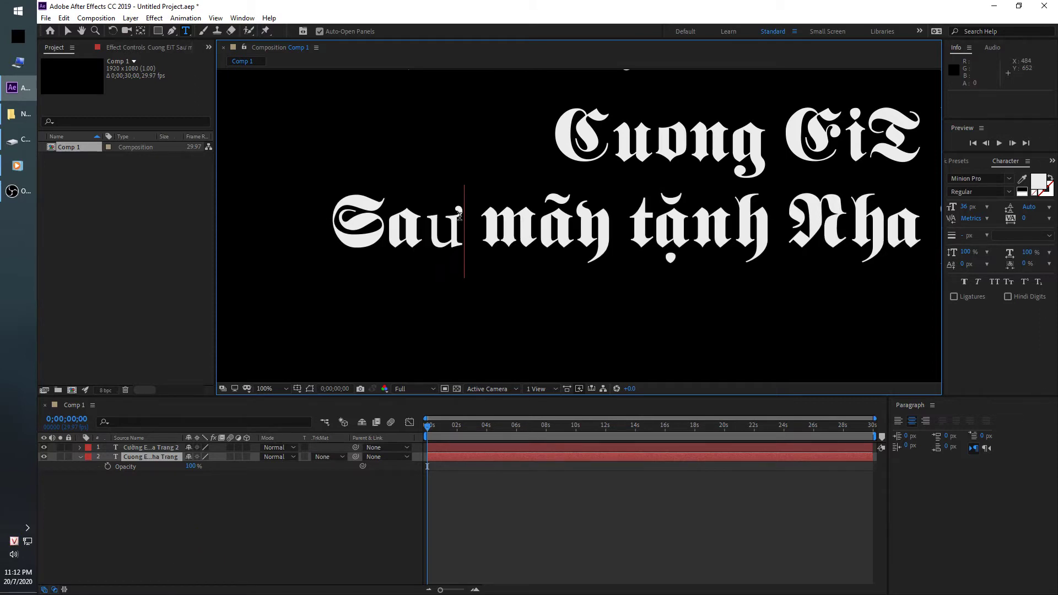
key("BackSpace")
type("u")
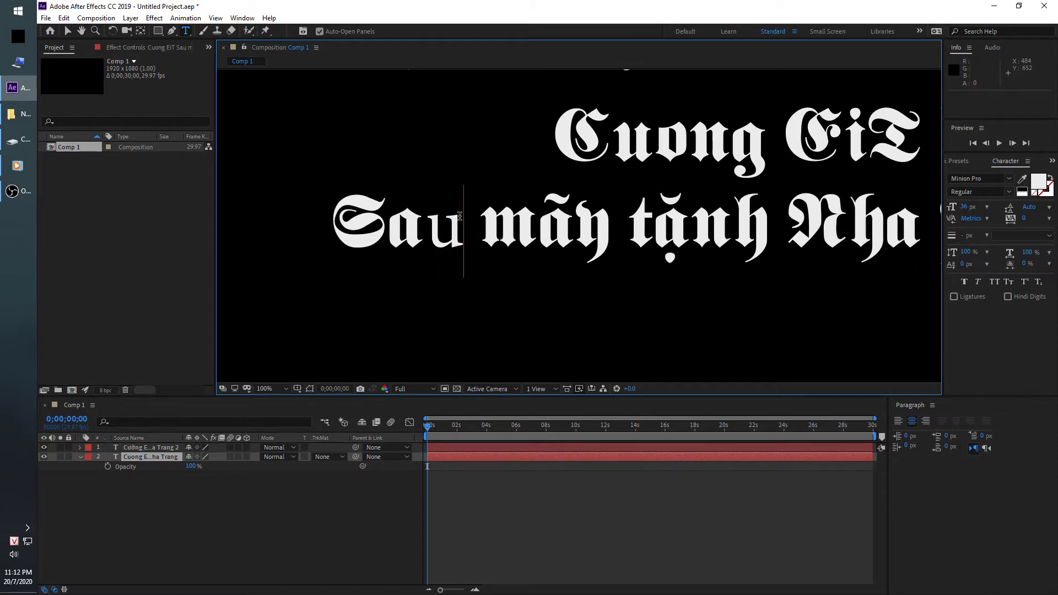
key("BackSpace")
type("u")
key("BackSpace")
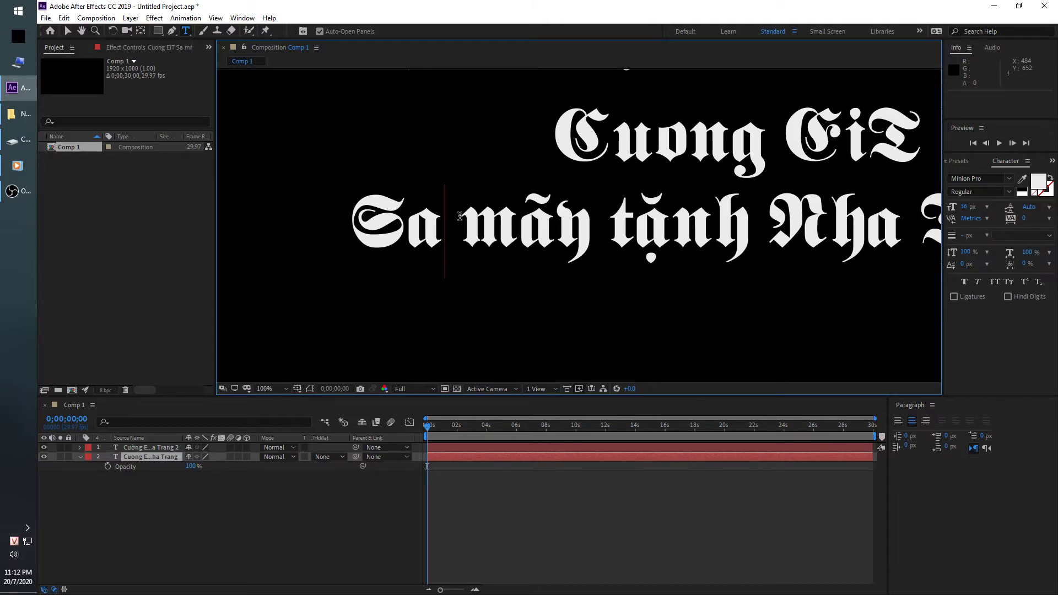
type("u")
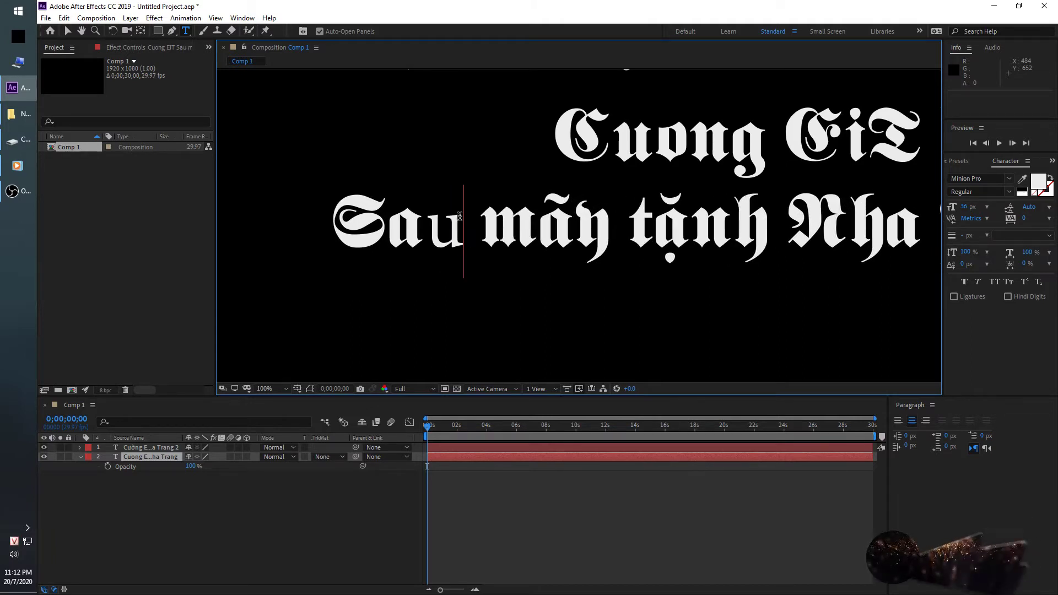
key("BackSpace")
- Insert a plain "u" after the "S" and replace the remaining accented letters so the second line reads "Sua may tinh Nha Trang"
key("Left")
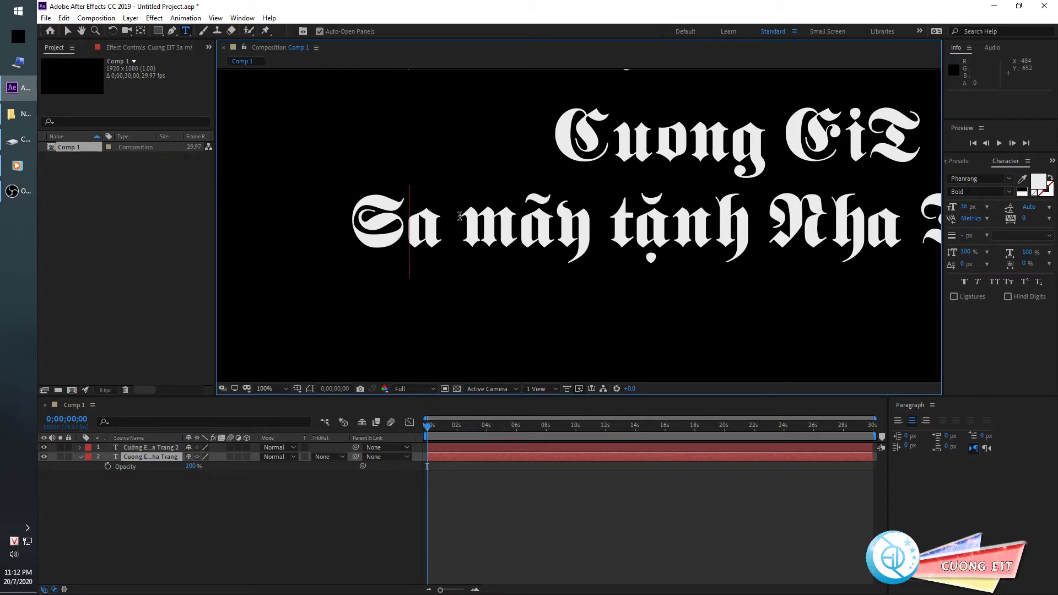
type("u")
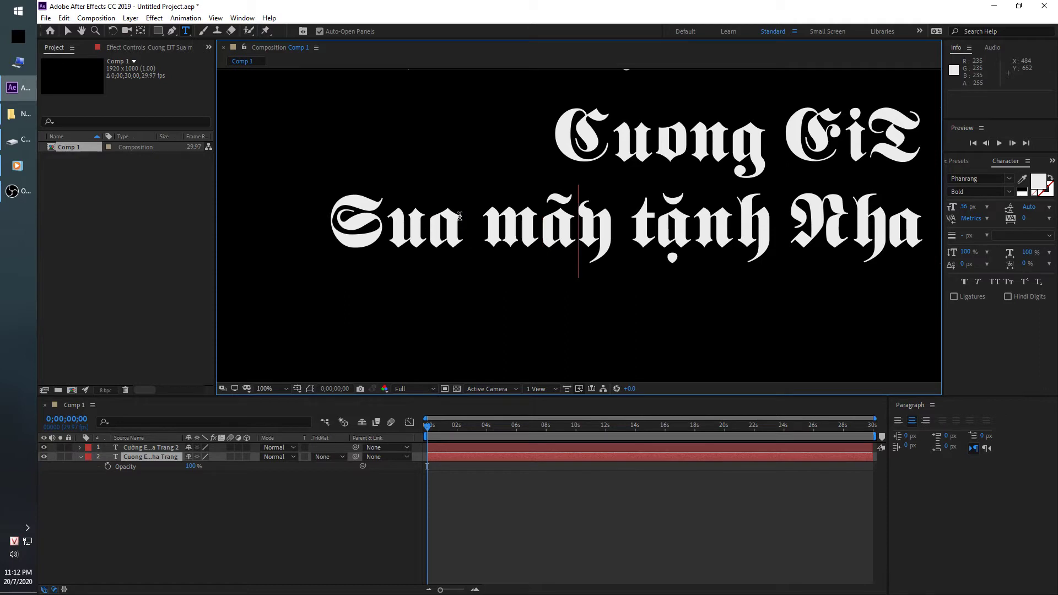
key("BackSpace")
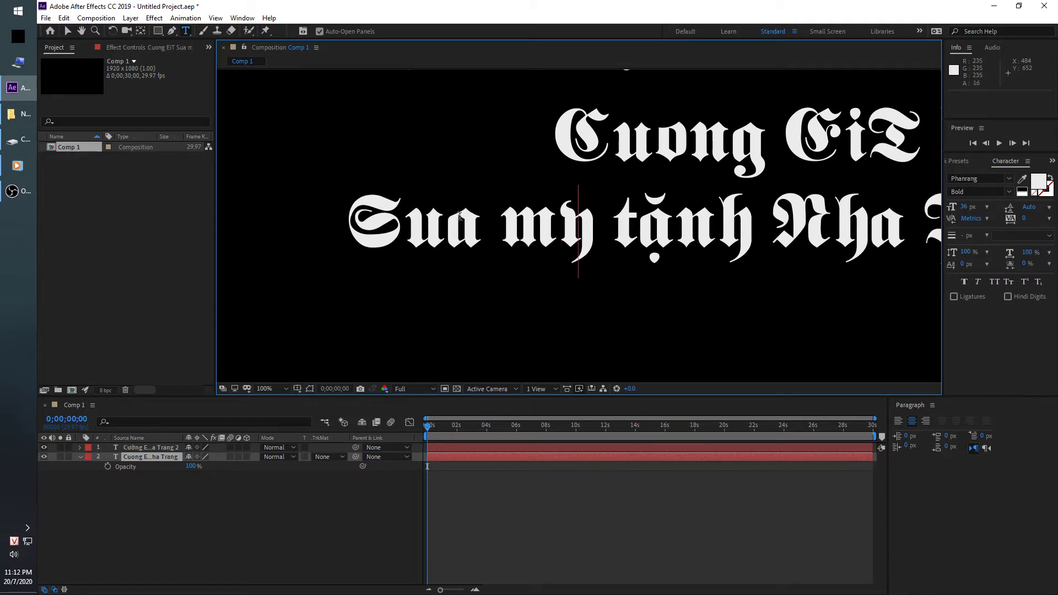
type("a")
key("BackSpace")
type("i")
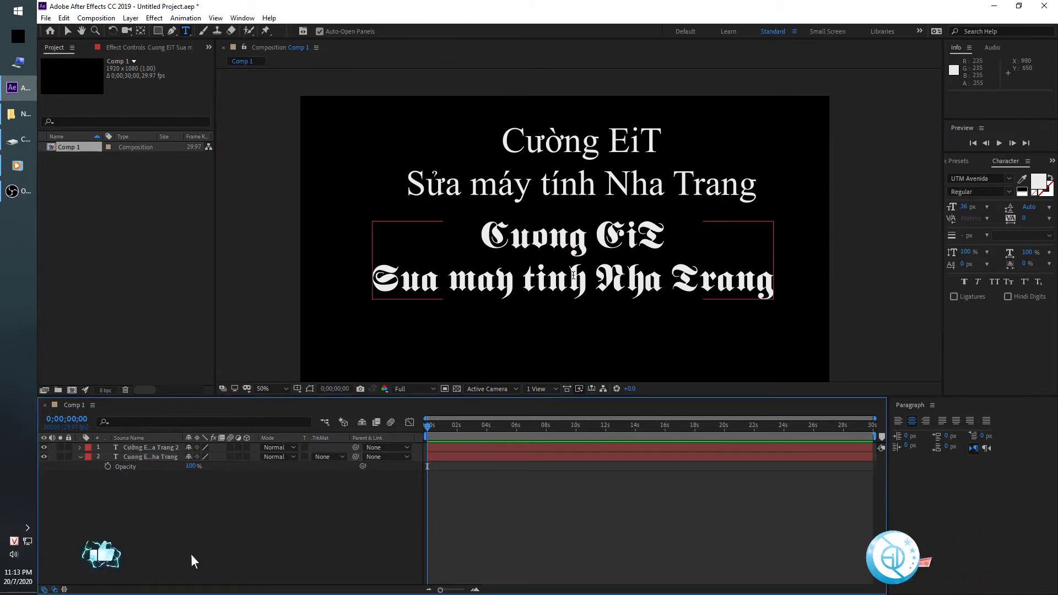
- Move the blackletter text layer straight down by about 86 px
key("v")
scroll(581, 264, "up", 2)
left_click_drag(584, 265, 616, 200)
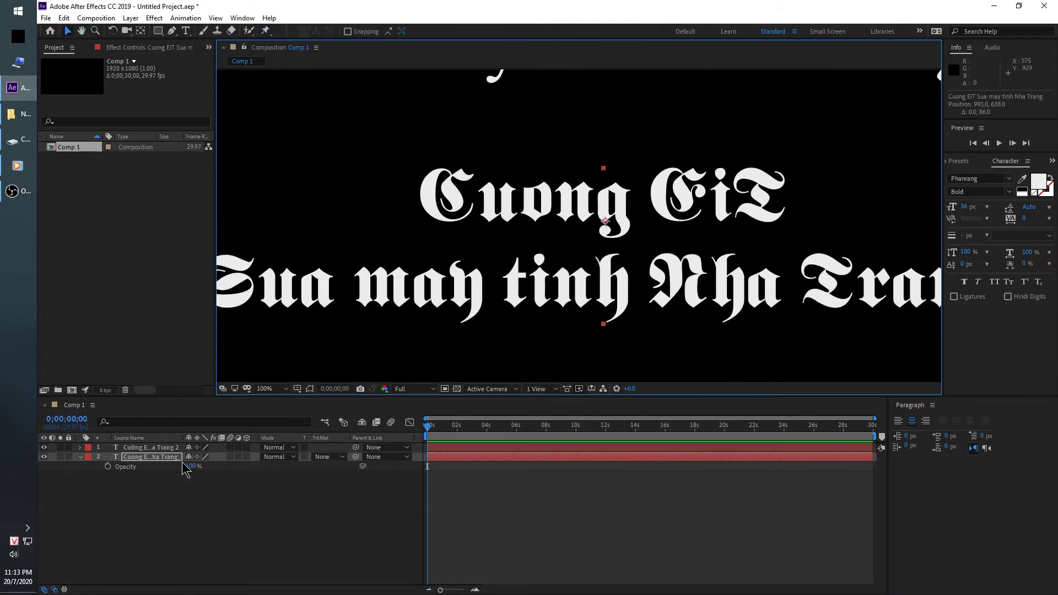
- Delete the Times New Roman text layer above the blackletter text
scroll(484, 183, "down", 2)
left_click(553, 155)
key("Delete")
scroll(603, 236, "up", 2)
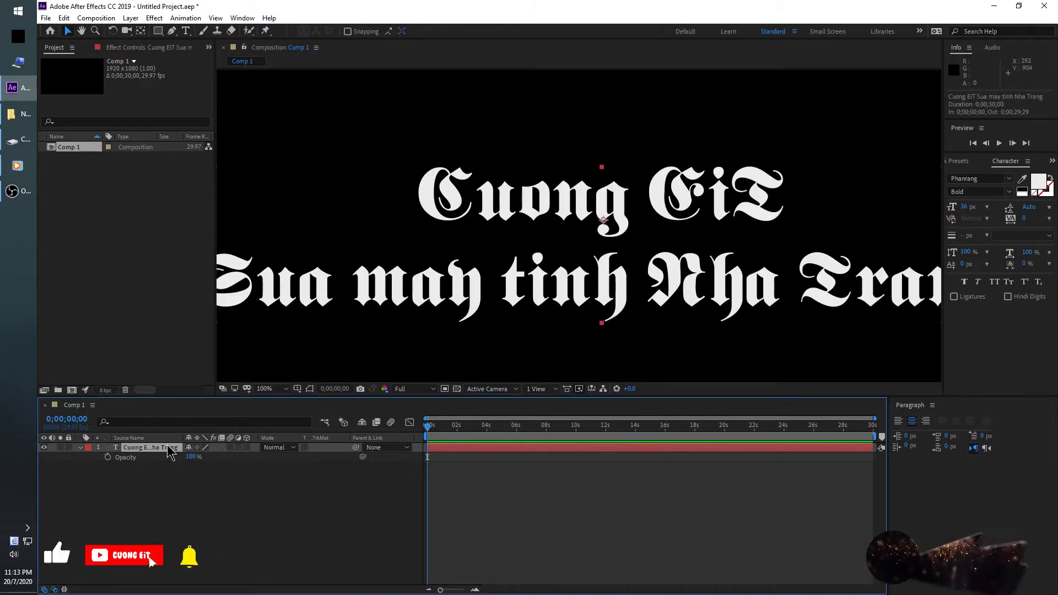
- Duplicate the blackletter text layer and place the copy above the original at about 921, 209
key("ctrl+d")
left_click_drag(481, 196, 579, 154)
key("space")
scroll(602, 249, "down", 1)
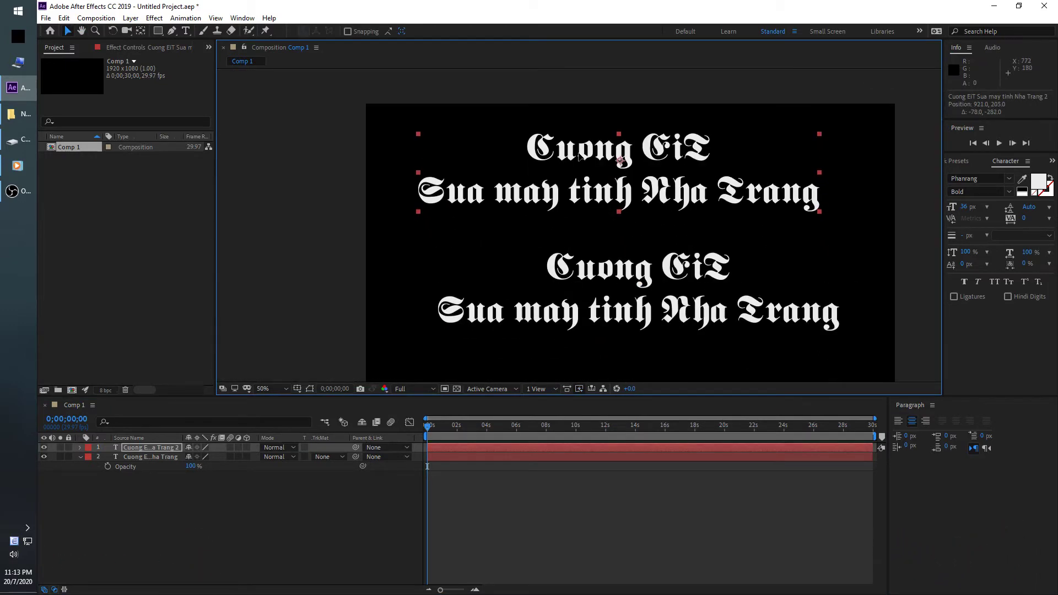
key("t")
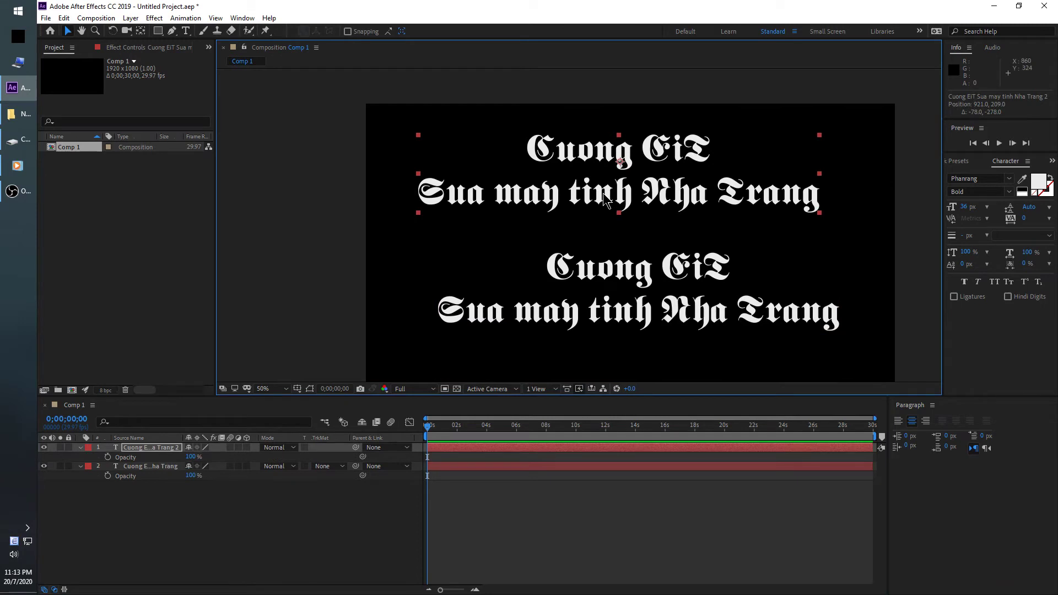
- Replace the whole text of the upper duplicate layer with a single "?"
double_click(604, 197)
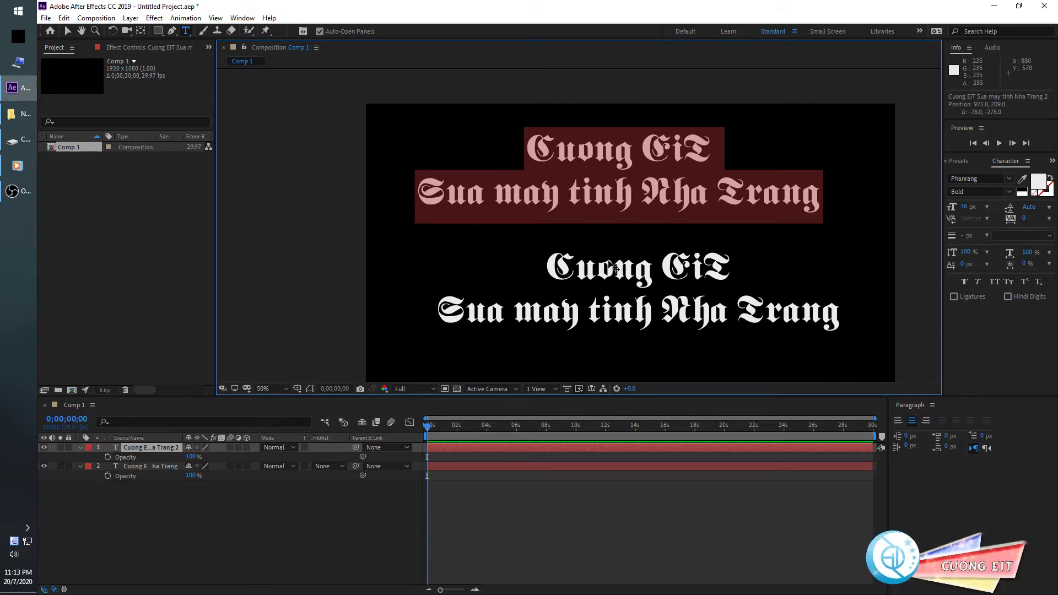
type("?")
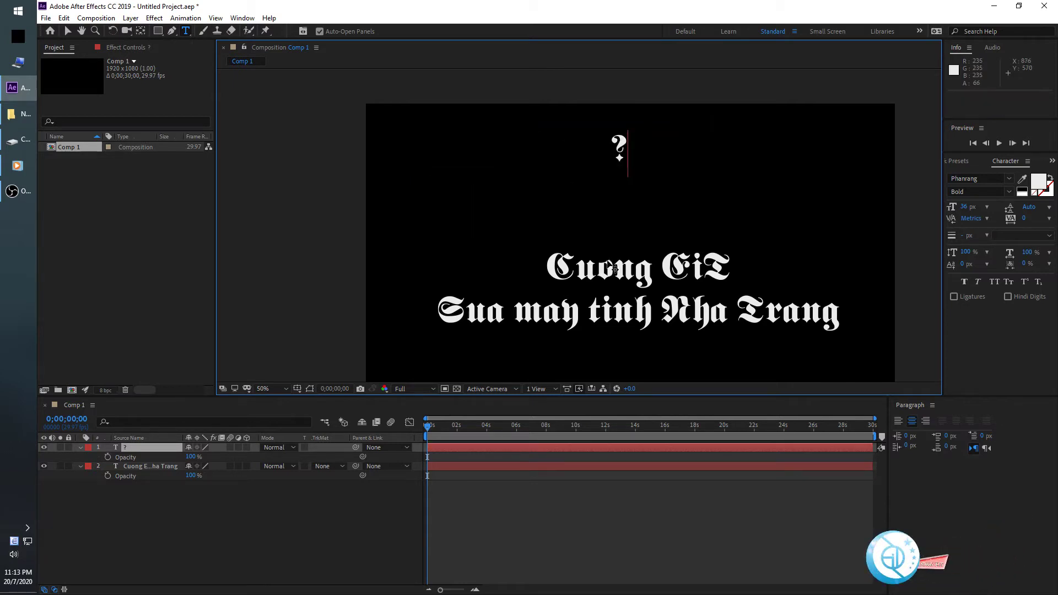
left_click(598, 547)
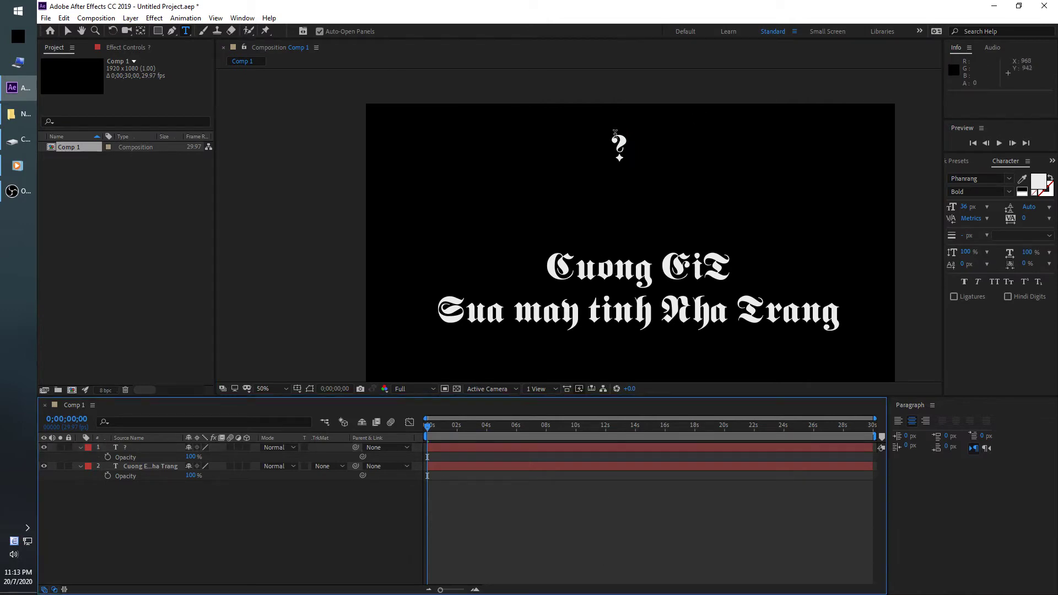
- Move the "?" layer down to just above the "u" in the first word of the blackletter text
key("v")
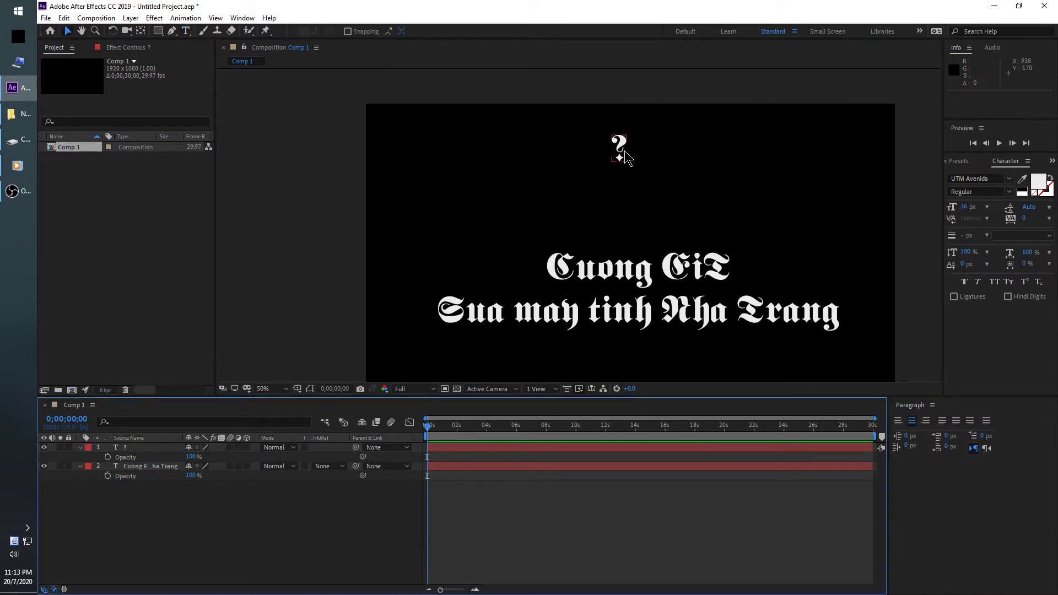
left_click(620, 154)
left_click_drag(613, 152, 600, 217)
key("ctrl+z")
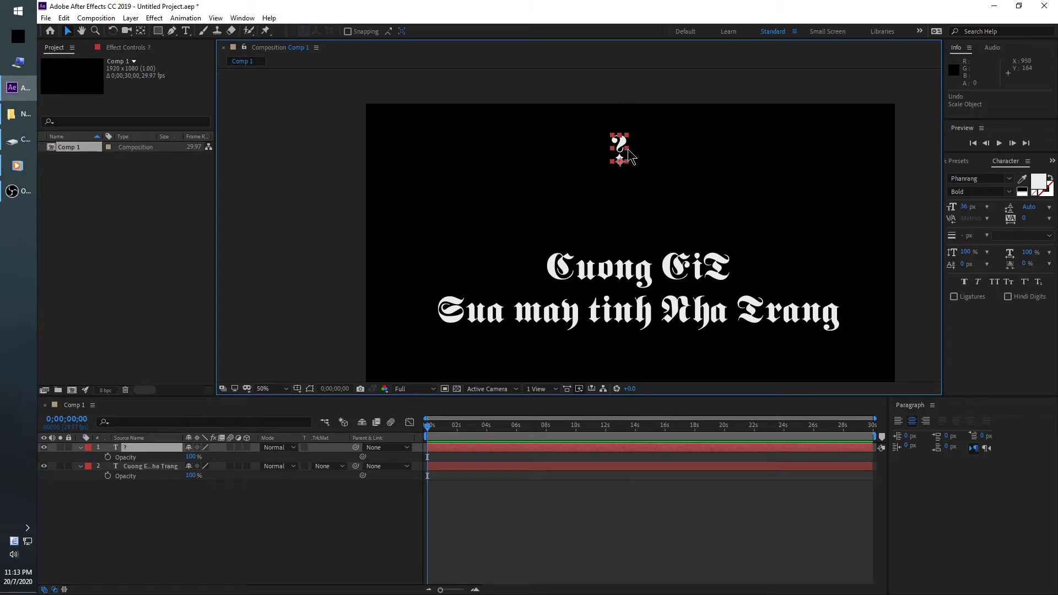
left_click_drag(622, 146, 555, 258)
- Scale the "?" down to about 142% and place it beside the top of the "u" at about 829, 579.5
scroll(606, 228, "up", 2)
scroll(570, 170, "up", 1)
left_click_drag(570, 108, 543, 155)
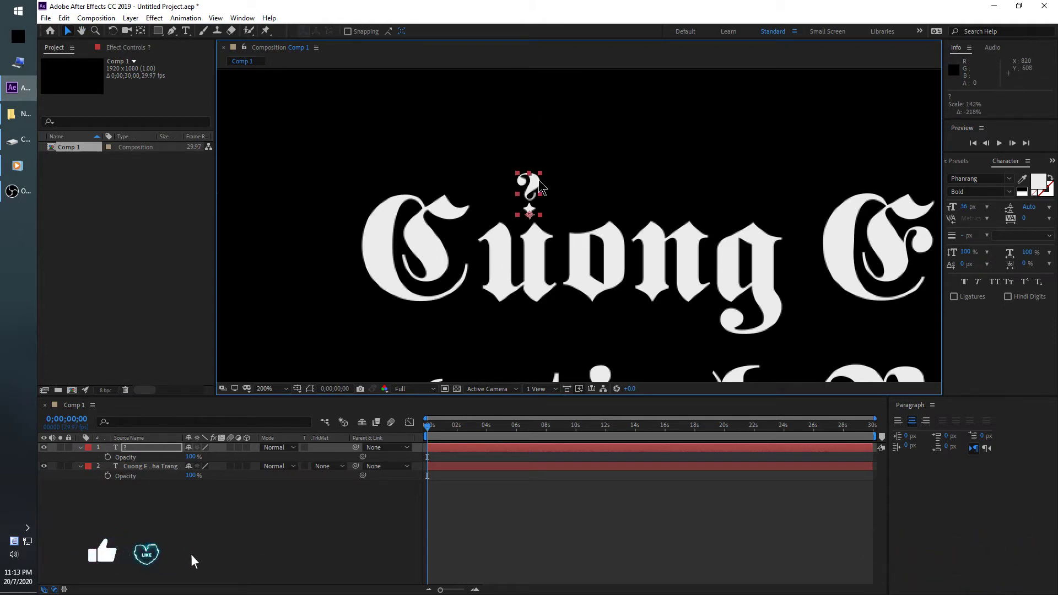
left_click_drag(539, 191, 562, 208)
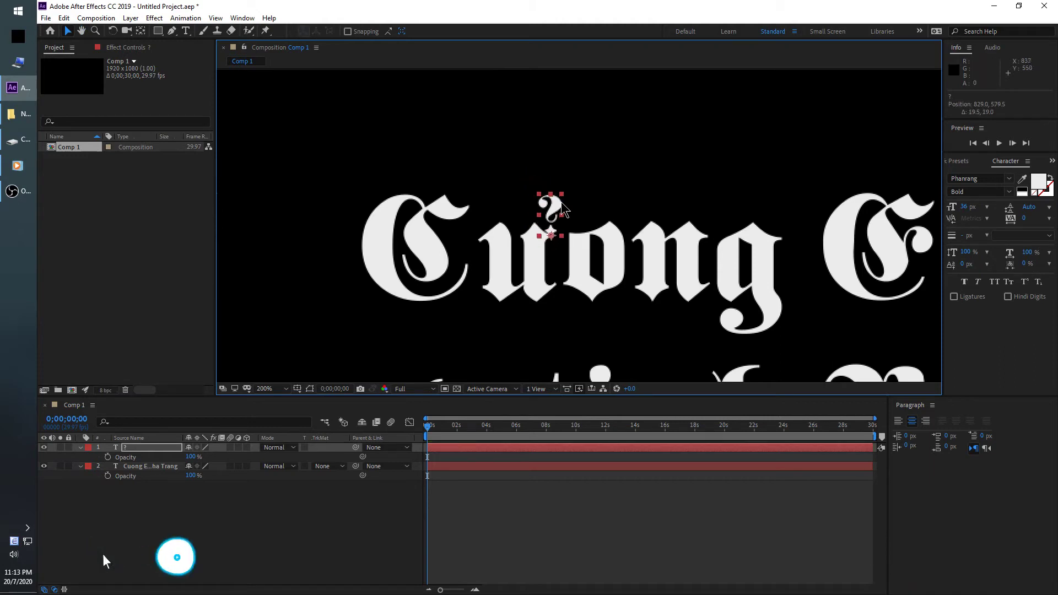
- Rotate the "?" by about 22.9° and move it onto the "u" at about 819, 586 as its accent hook
key("h")
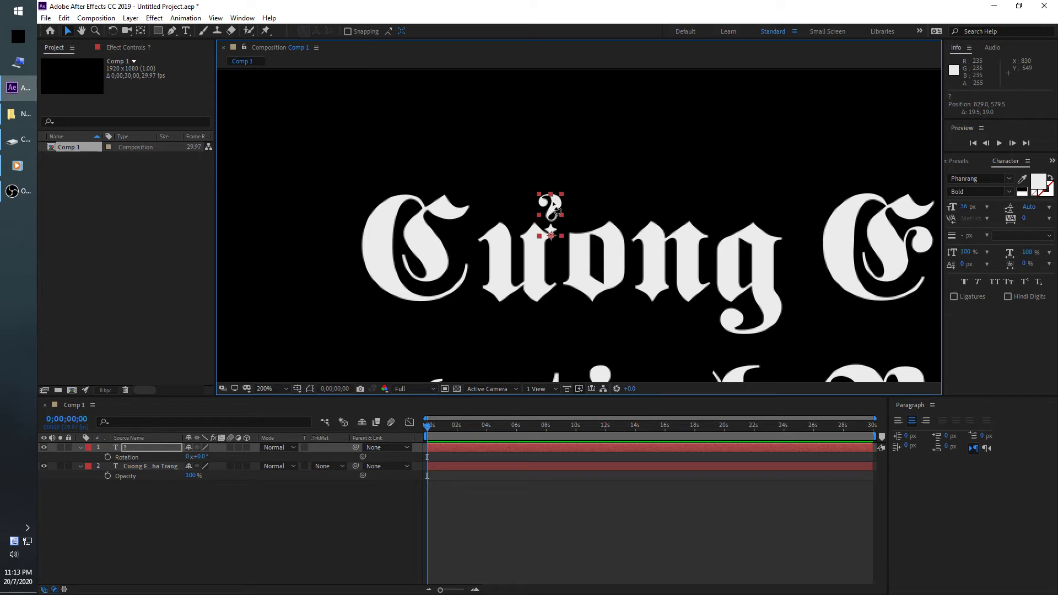
left_click_drag(556, 208, 559, 207)
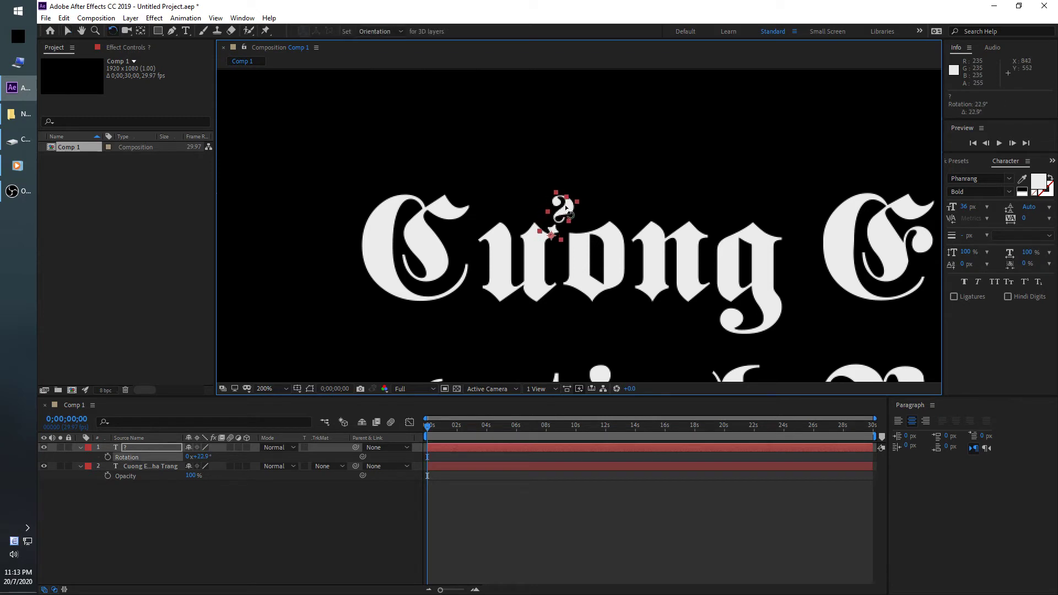
key("v")
left_click_drag(565, 212, 553, 219)
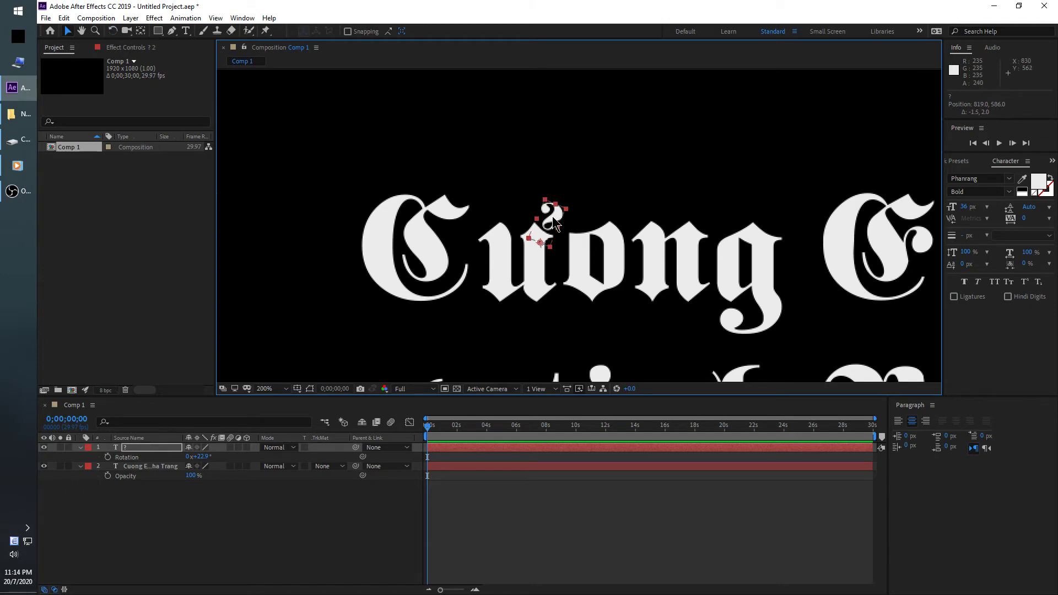
- Duplicate the "?" hook onto the "o" at about 889.5, 586, and again onto the "u" of "Sua" at about 421.5, 740
key("ctrl+d")
left_click_drag(552, 216, 630, 210)
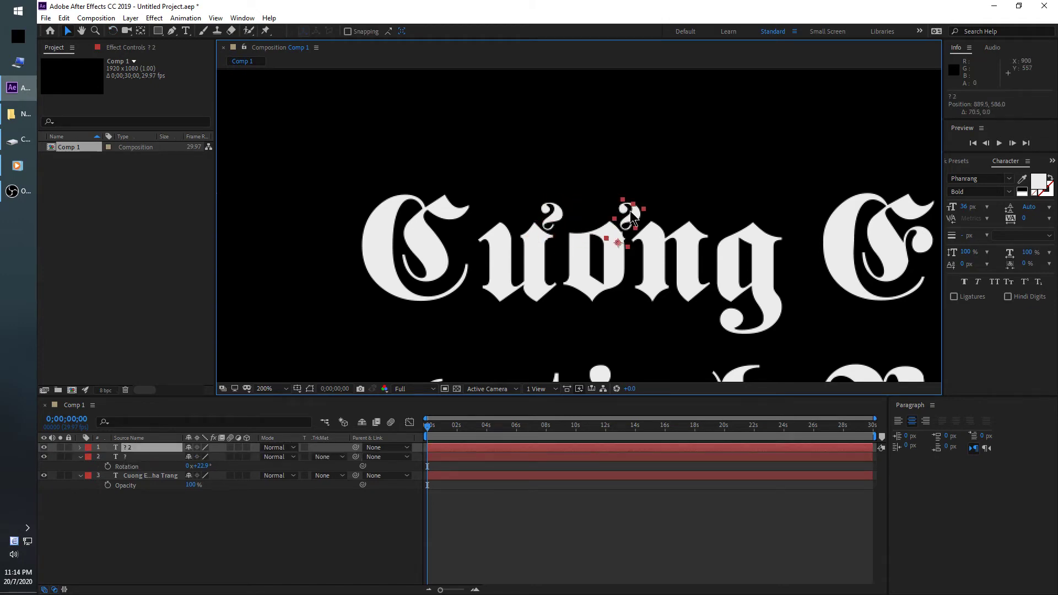
scroll(681, 245, "down", 1)
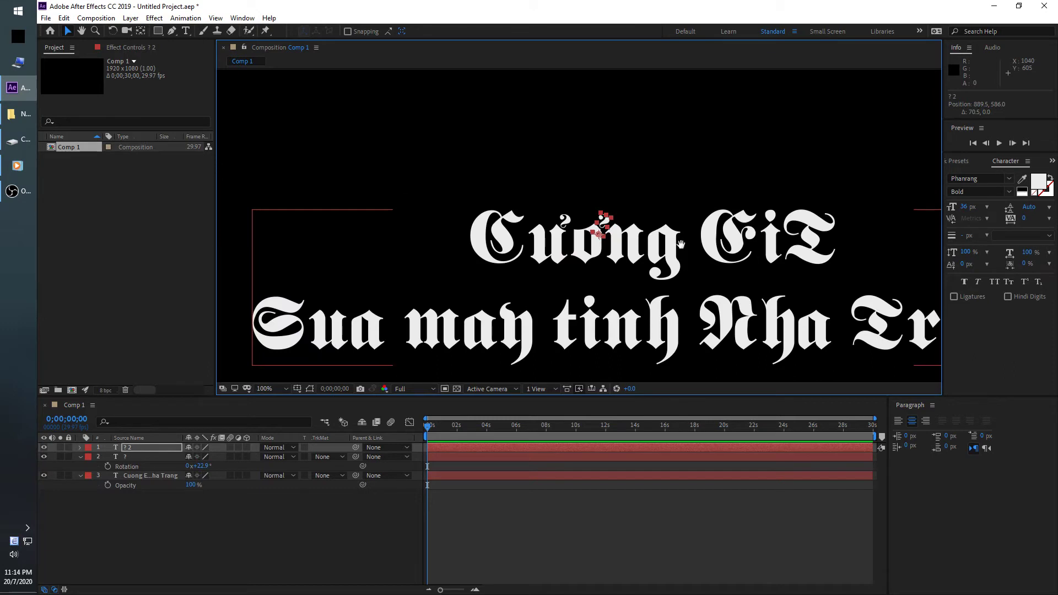
left_click_drag(681, 244, 721, 194)
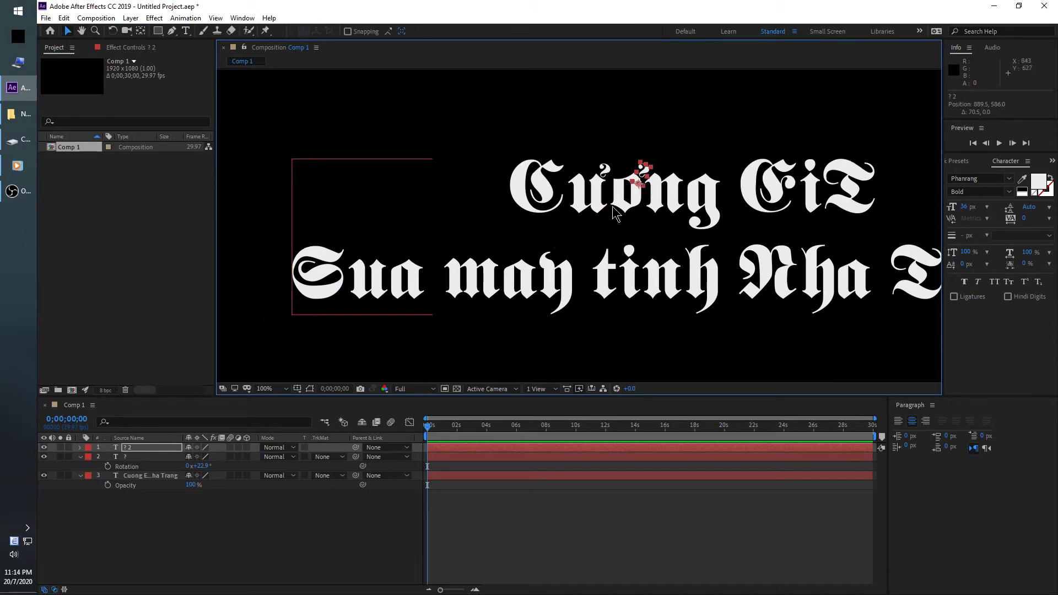
key("ctrl+d")
left_click_drag(649, 186, 384, 256)
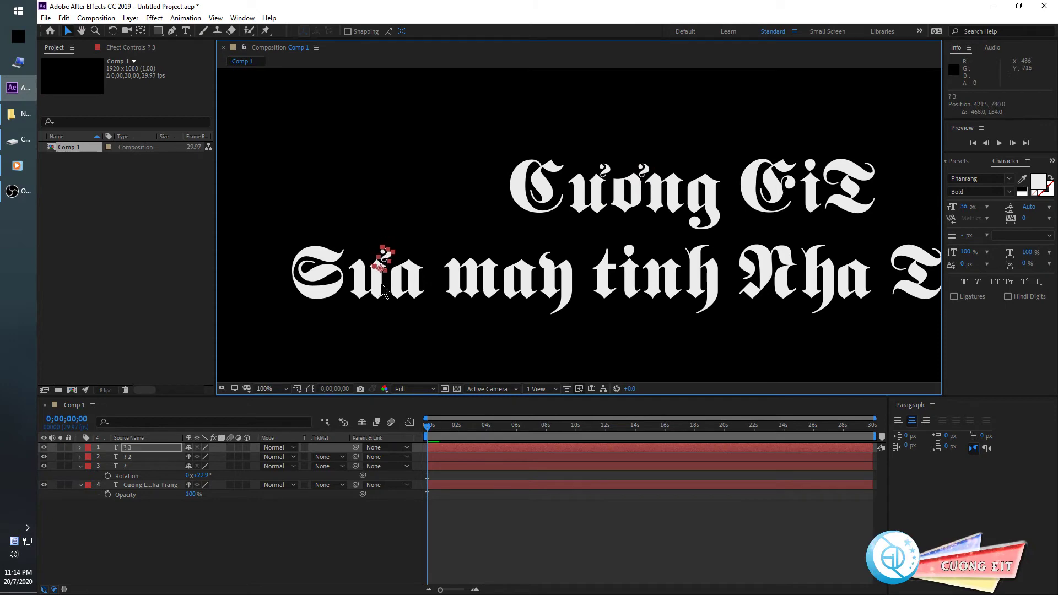
- Move the hook on "Sua" closer to the top of the "u", to about 420.5, 742
scroll(398, 269, "up", 1)
left_click_drag(462, 243, 762, 163)
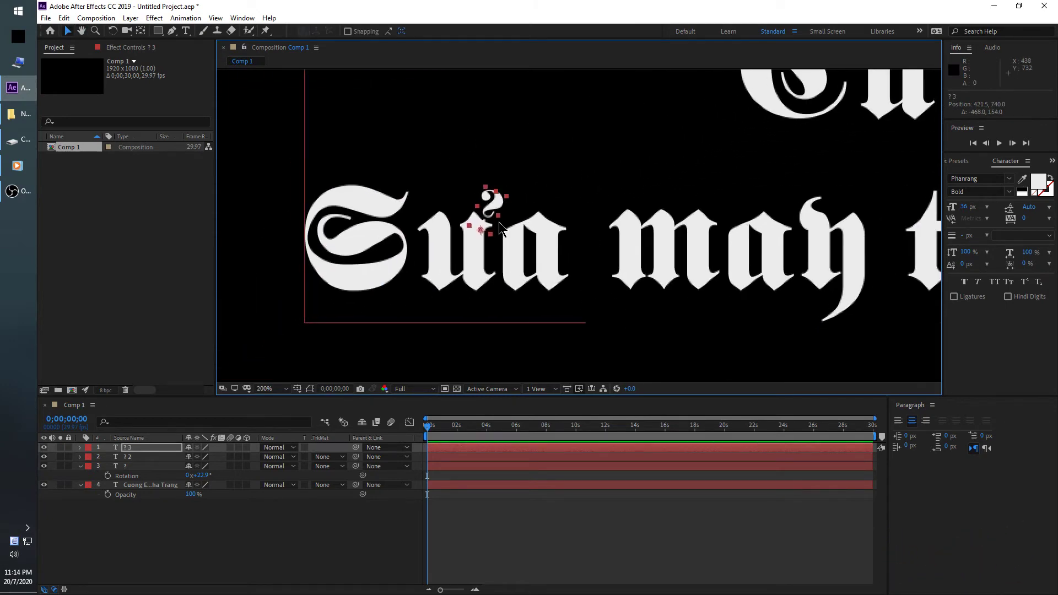
scroll(498, 221, "up", 1)
left_click_drag(411, 182, 404, 182)
key("comma")
left_click_drag(554, 168, 520, 217)
left_click_drag(614, 220, 544, 236)
key("v")
left_click_drag(388, 283, 390, 287)
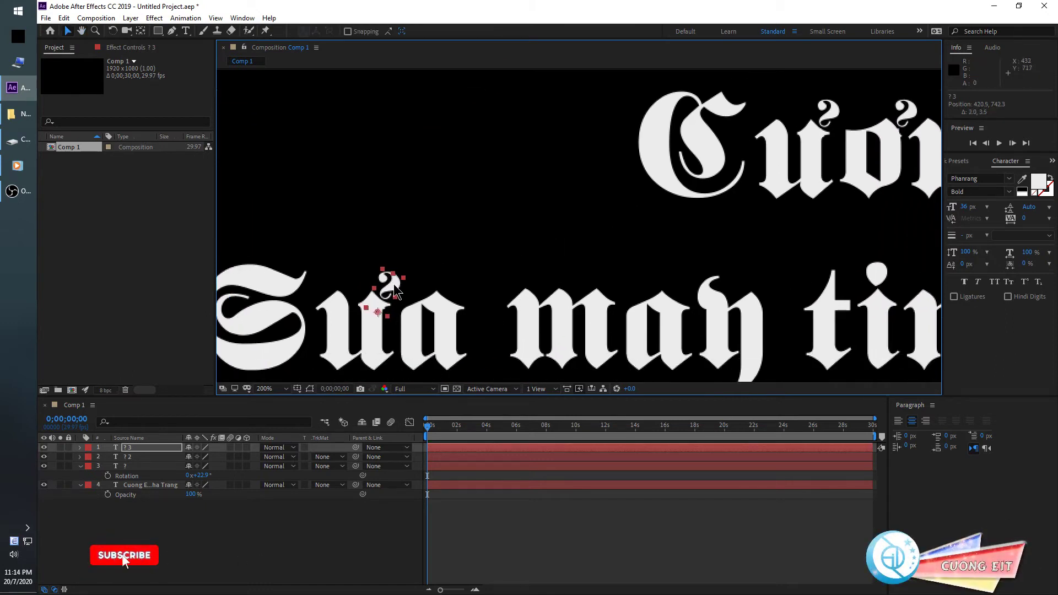
- Fine-tune the hook on the "u" of "Sua" in small nudges to about 419, 744
scroll(386, 298, "up", 3)
scroll(382, 308, "down", 2)
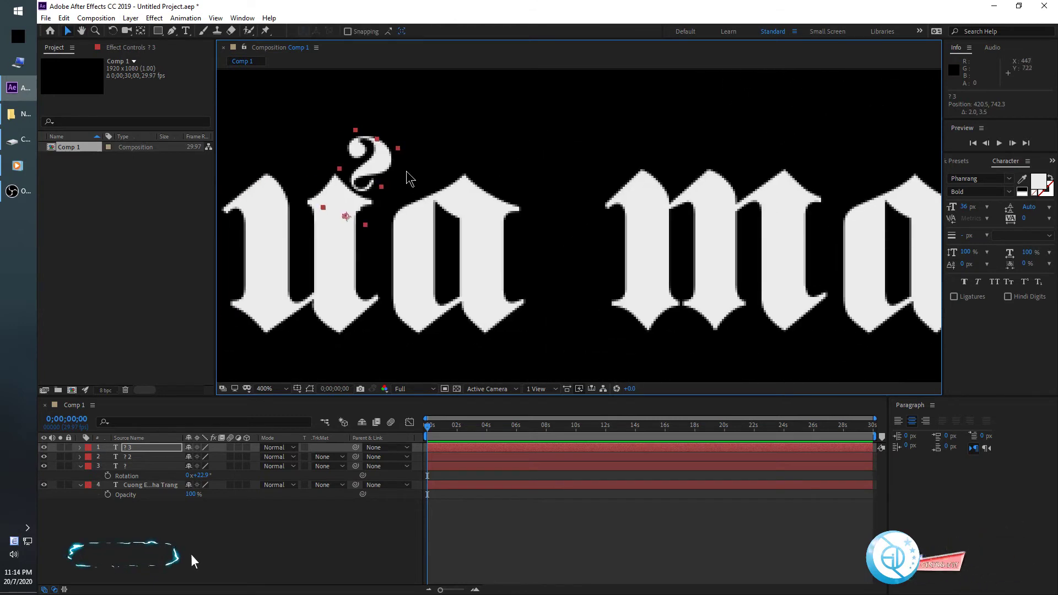
key("Down")
key("Down")
key("Down")
key("Down")
key("Left")
key("Down")
key("Down")
key("Down")
key("Down")
key("Down")
key("Down")
key("Down")
key("Down")
key("Left")
key("Left")
key("Left")
key("Up")
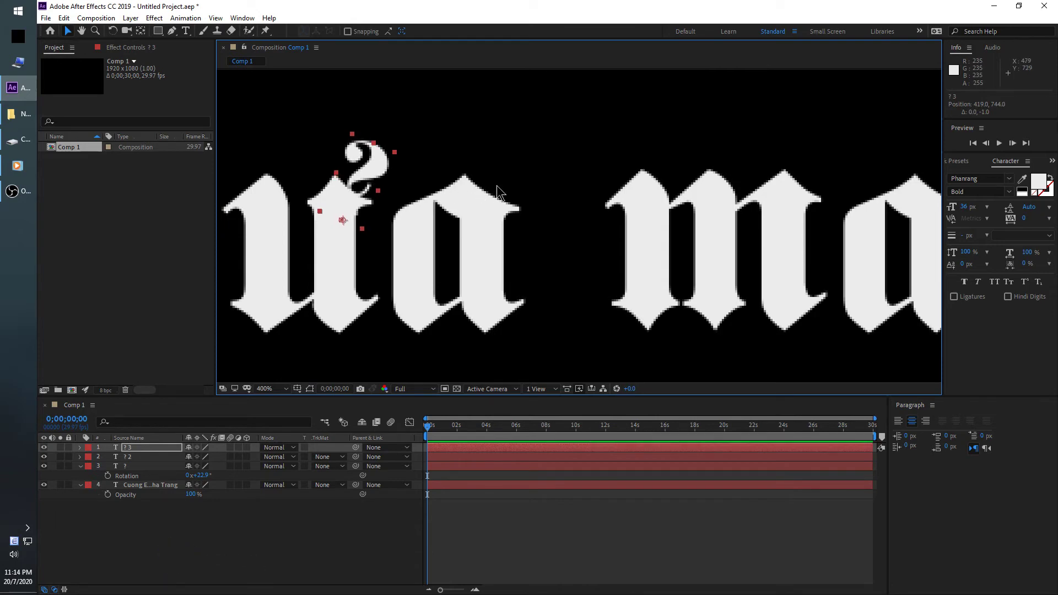
- Nudge the hooks on the "u" and "o" of the upper line's first word together slightly left and down
scroll(590, 134, "down", 1)
left_click_drag(671, 136, 438, 361)
left_click_drag(534, 217, 378, 169)
scroll(519, 237, "up", 1)
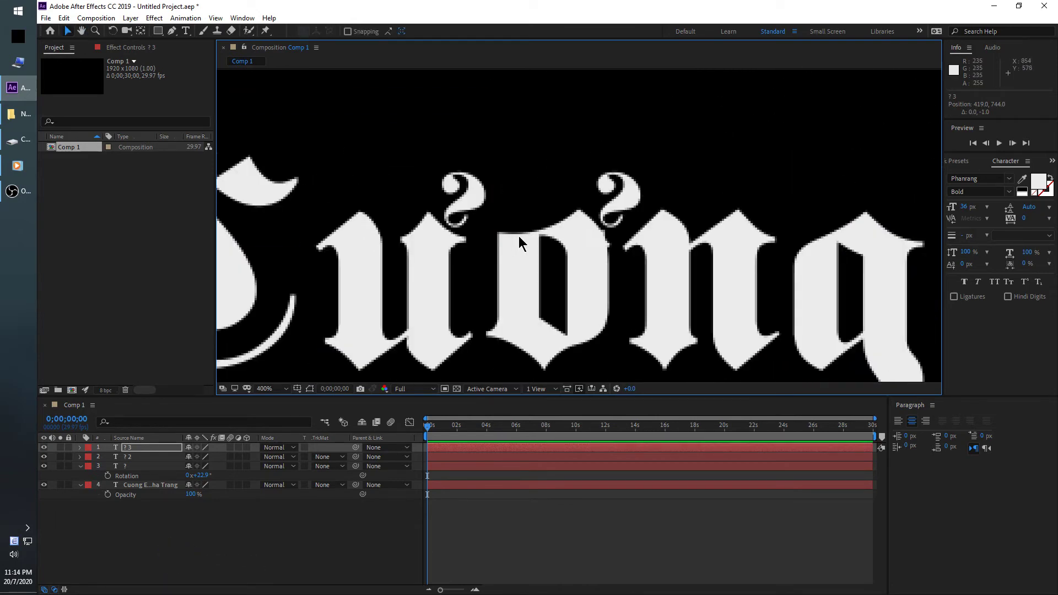
left_click(459, 201)
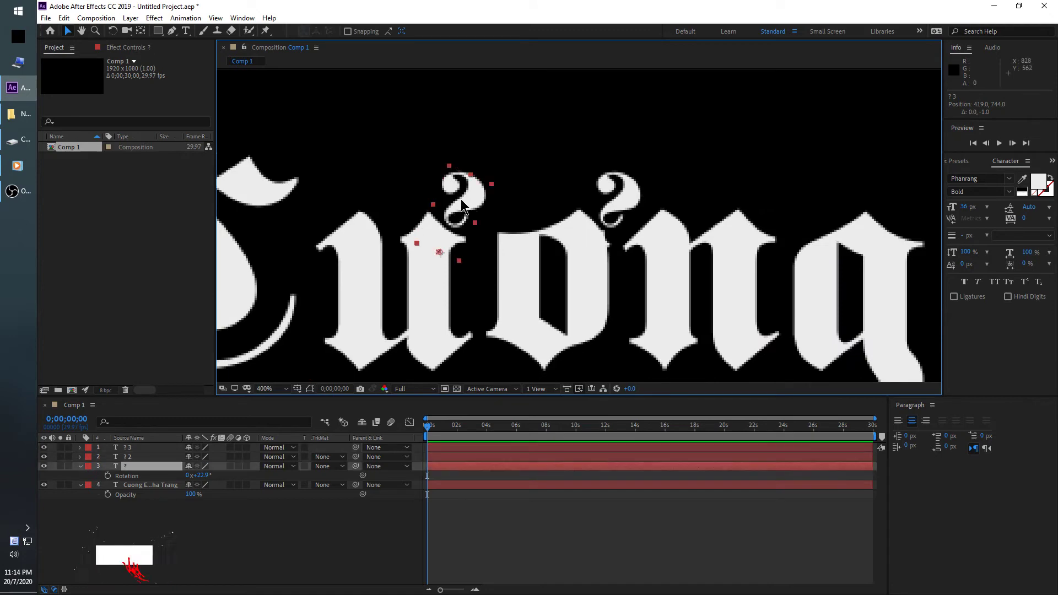
left_click(636, 211, "shift")
key("Left")
key("Left")
key("Left")
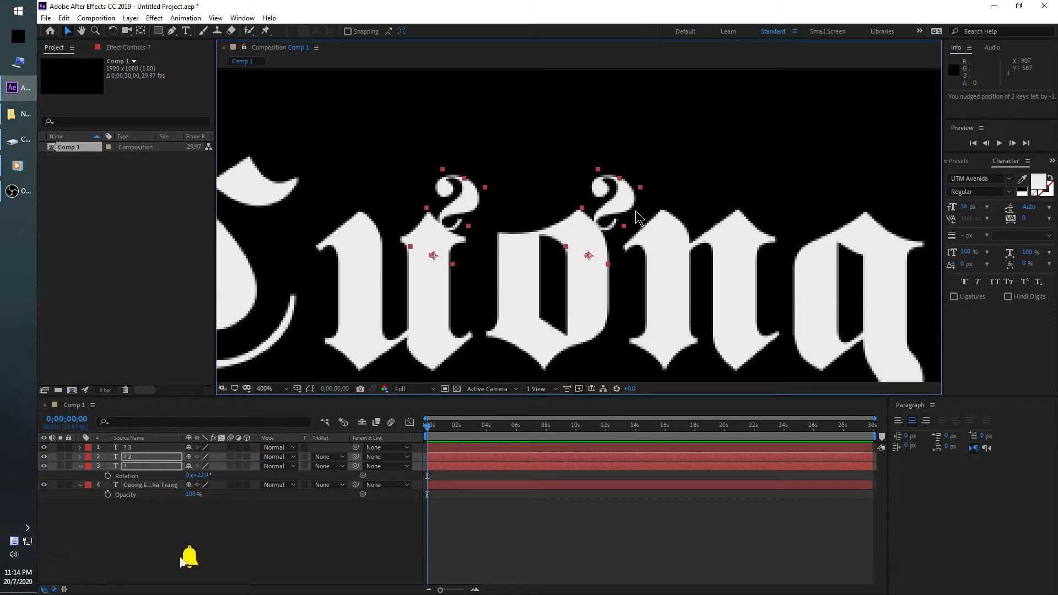
- Duplicate the hook on the "u" of "Sua" and enlarge the copy, placing it above the word at about 458, 690
scroll(656, 236, "down", 5)
left_click_drag(614, 221, 605, 163)
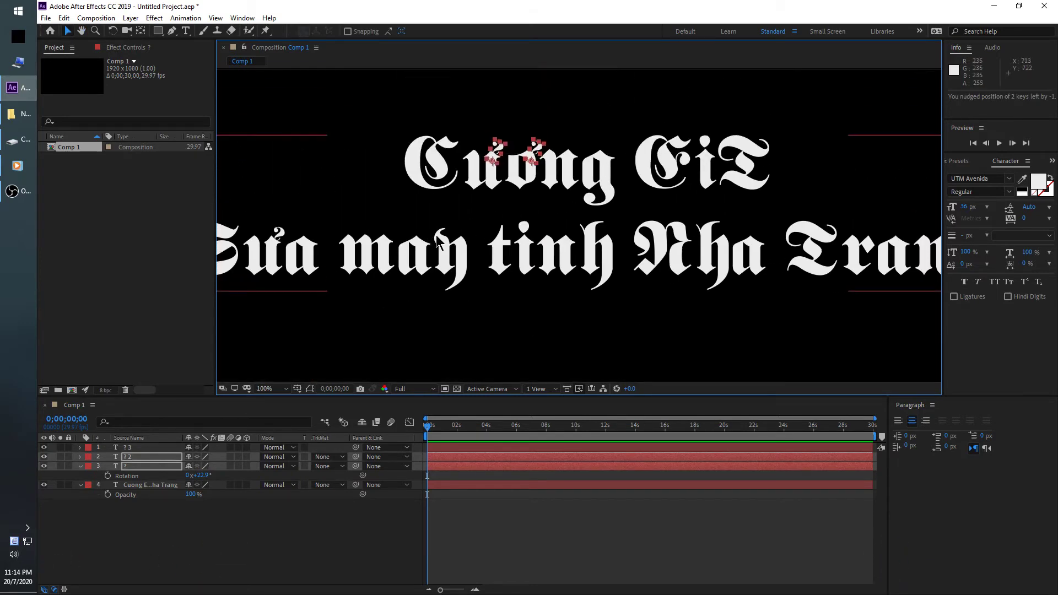
left_click_drag(746, 221, 820, 251)
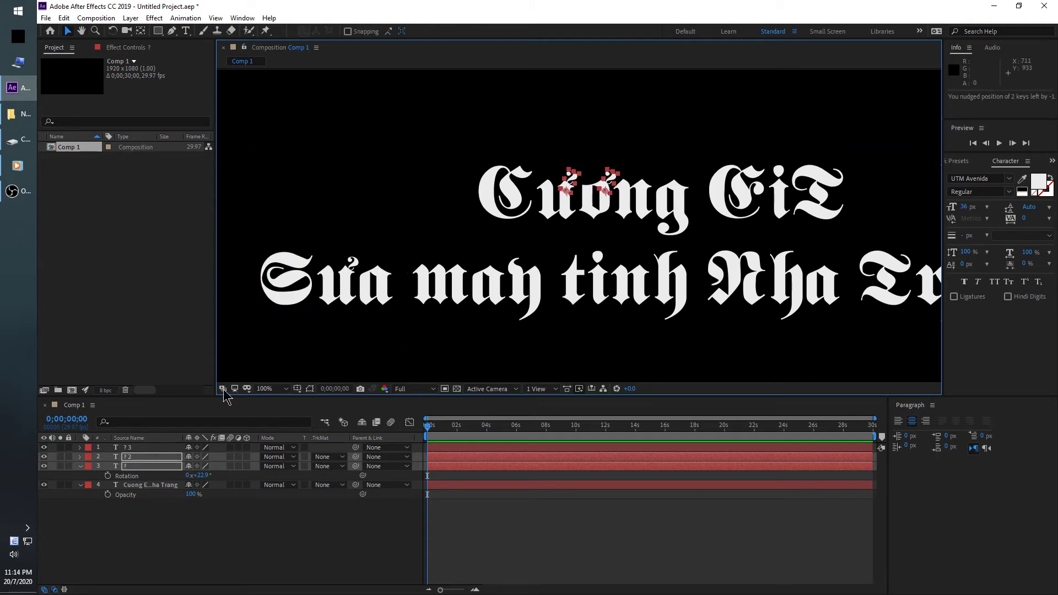
left_click(163, 456, "ctrl")
left_click(173, 447)
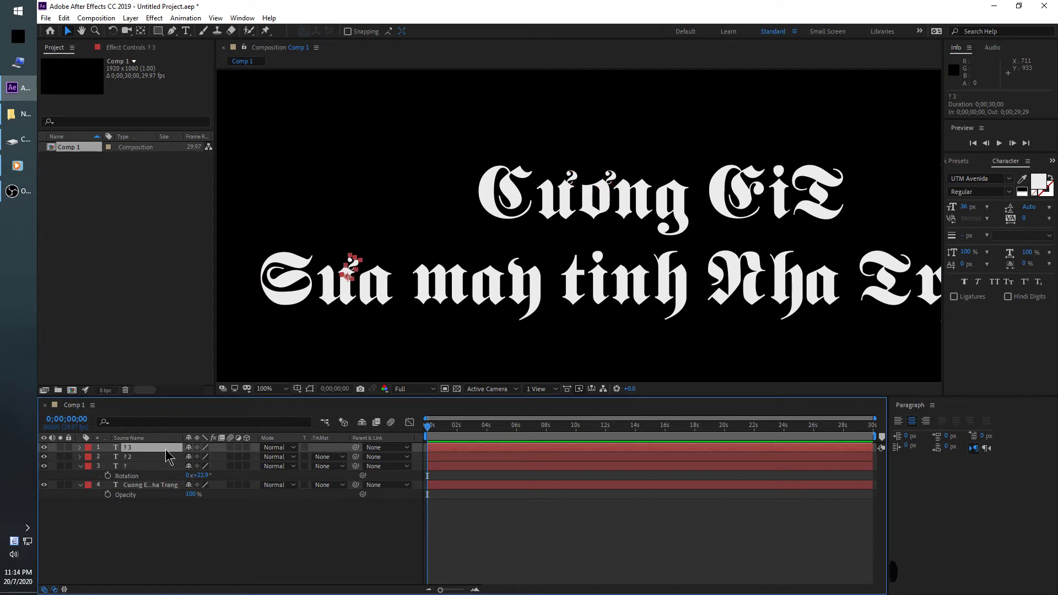
key("ctrl+d")
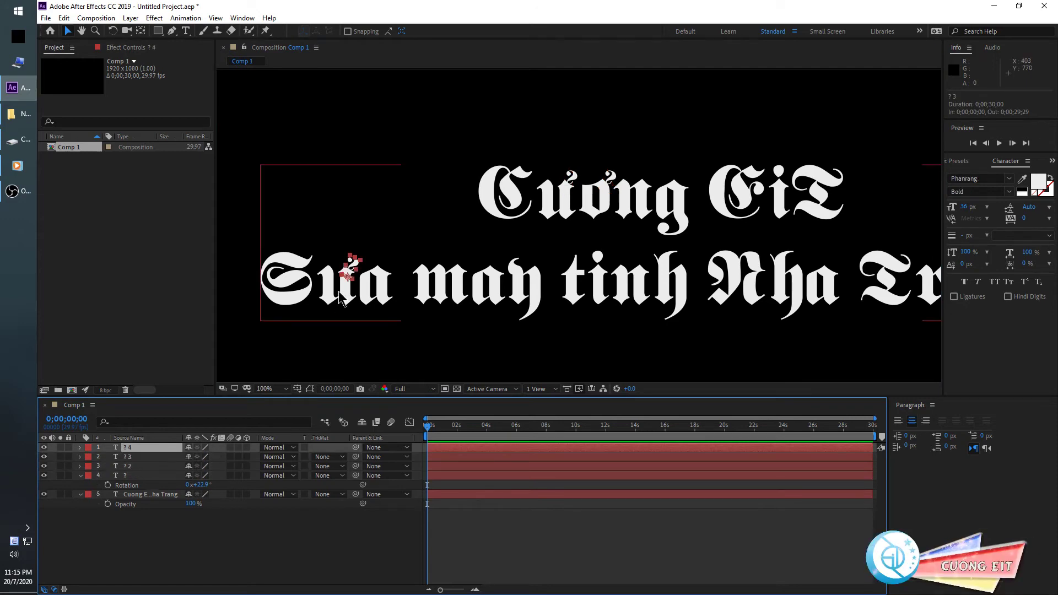
scroll(361, 295, "up", 2)
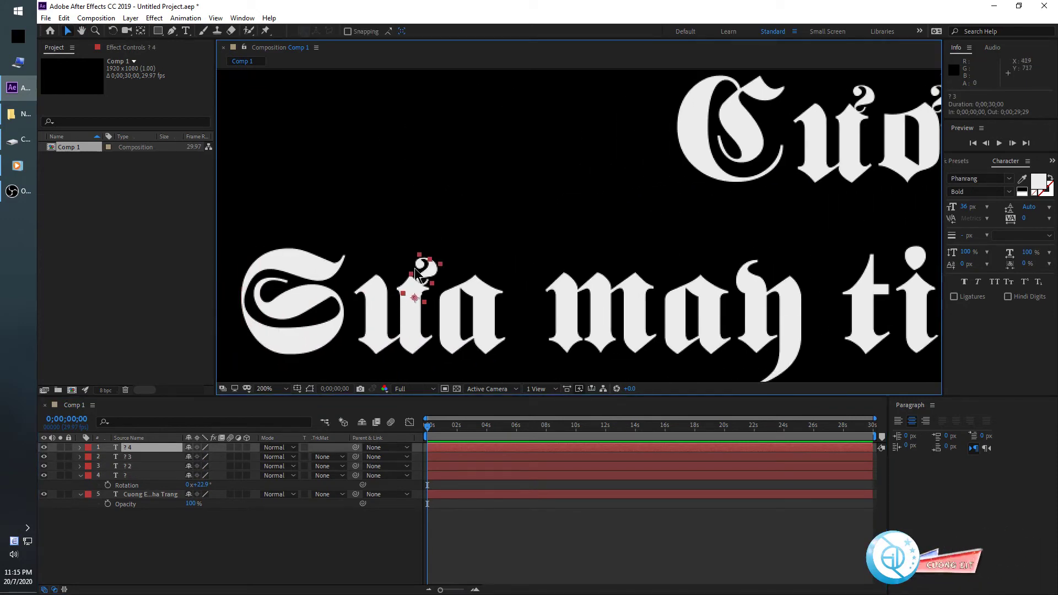
left_click_drag(427, 269, 425, 214)
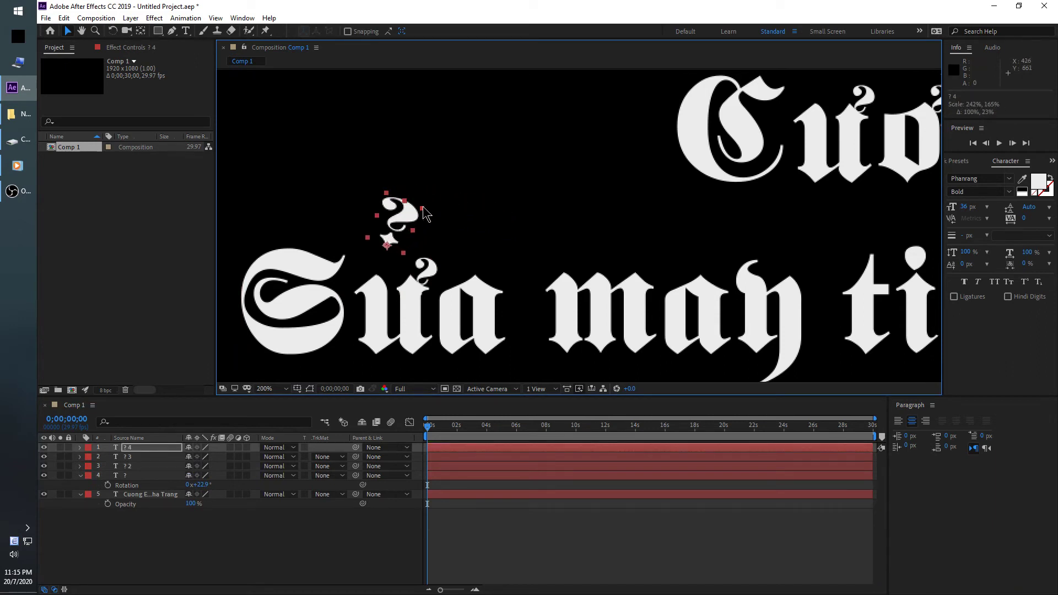
left_click_drag(422, 204, 475, 213)
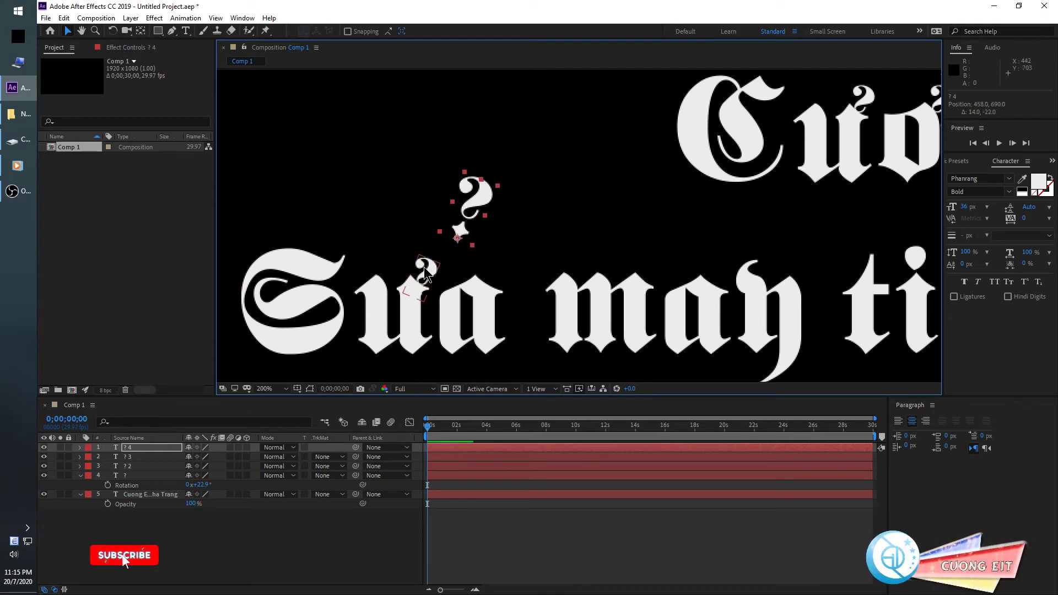
- Delete the small hook on the "u" of "Sua" and move the enlarged "?" over that letter at about 424.5, 730.5
key("ctrl+Down")
key("Delete")
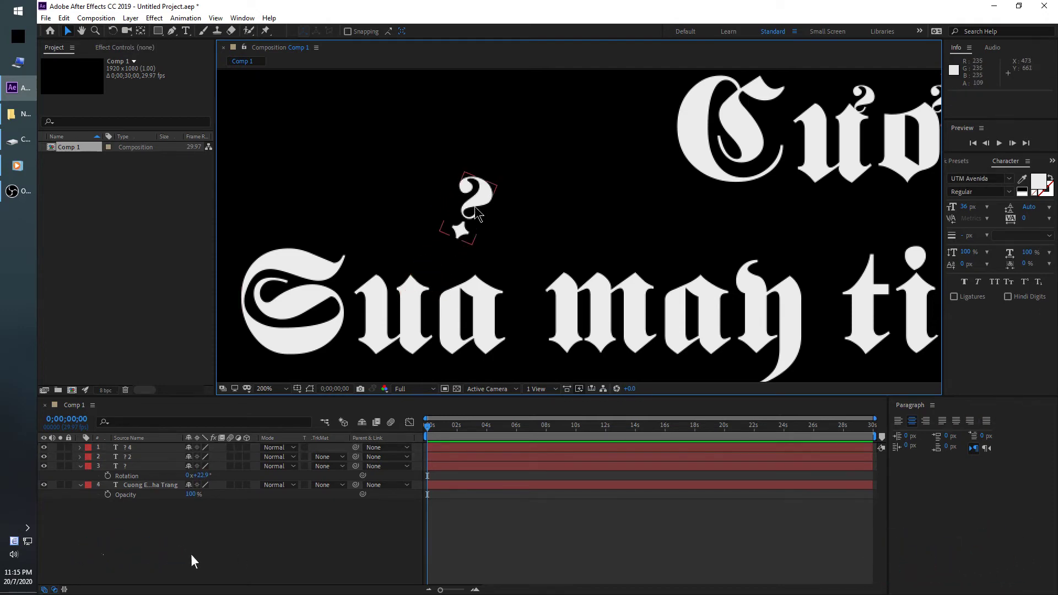
left_click_drag(470, 216, 441, 252)
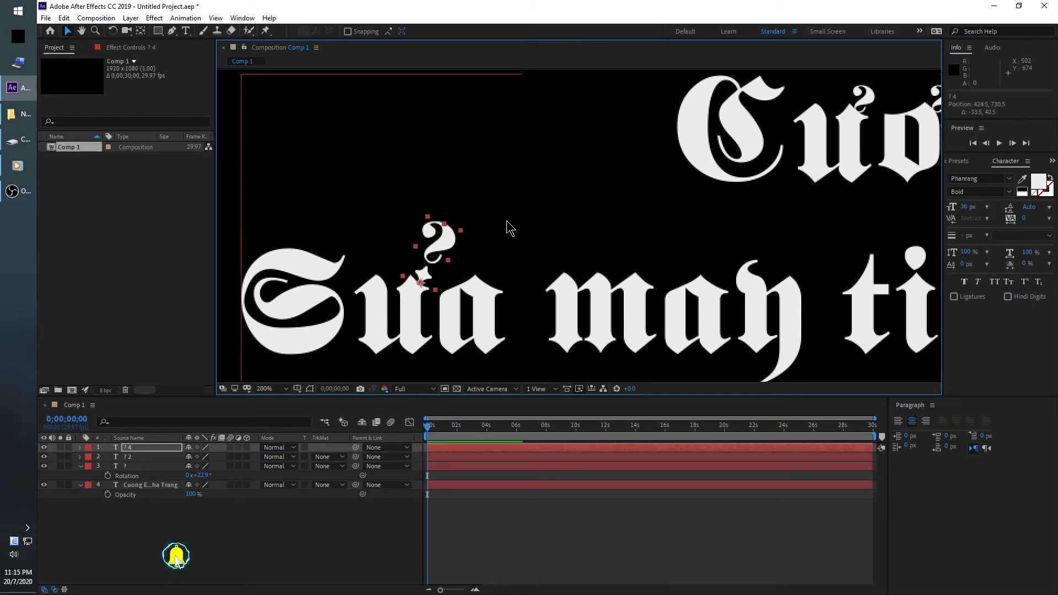
left_click(560, 514)
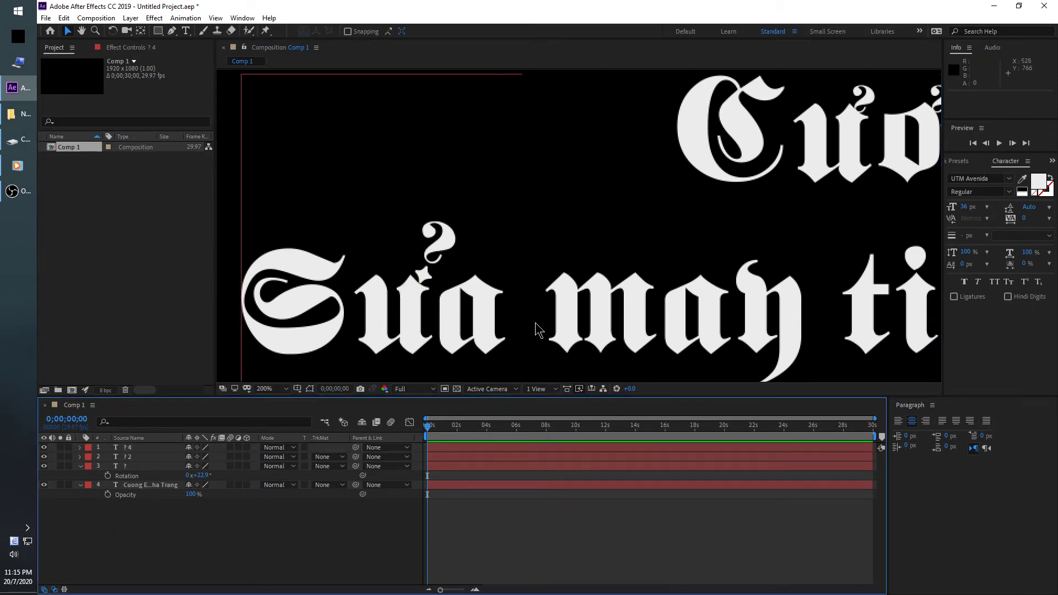
- Nudge the enlarged "?" down onto the "u" of "Sua" to about 424.5, 733
scroll(591, 284, "down", 2)
scroll(543, 269, "up", 2)
left_click(443, 251)
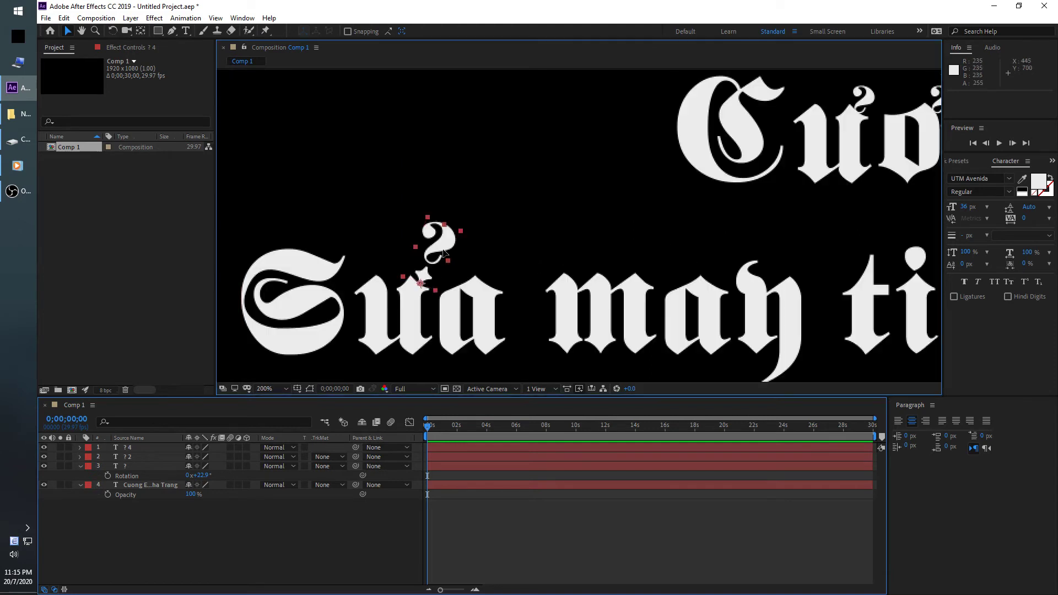
key("Down")
key("Down")
key("Down")
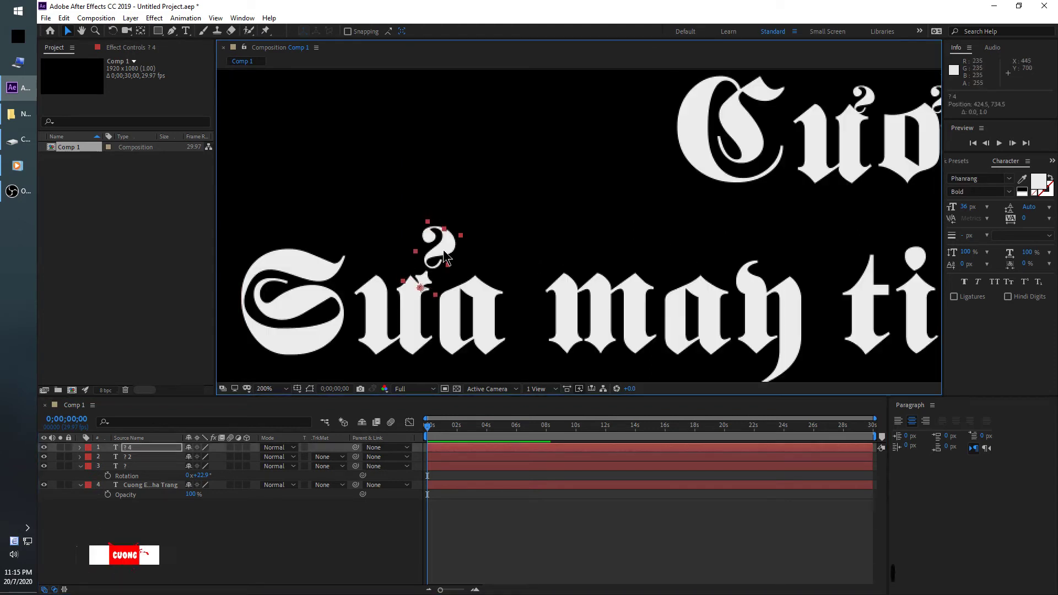
key("Up")
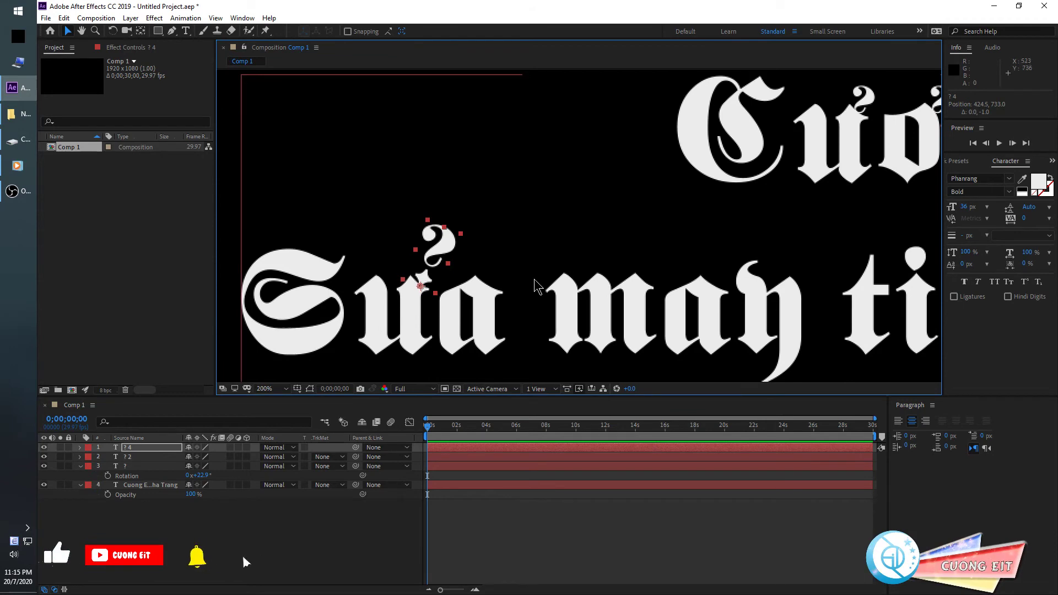
scroll(538, 281, "down", 2)
left_click(558, 499)
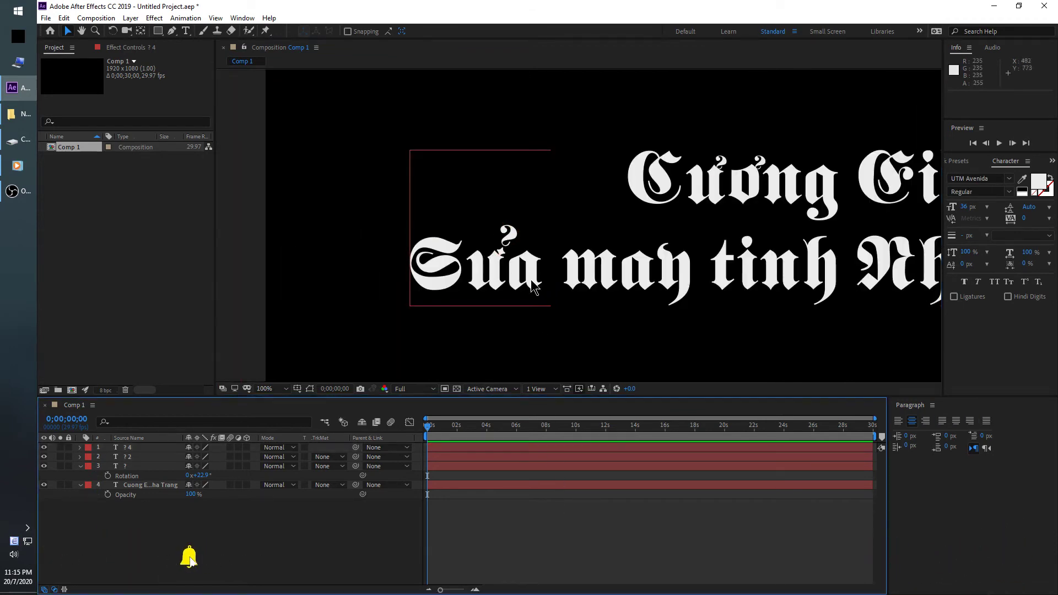
- Duplicate the hook on the "u" of the upper line's first word and move the copy above the word to about 854, 518.5
scroll(531, 279, "up", 2)
left_click_drag(662, 212, 612, 224)
left_click_drag(784, 121, 659, 214)
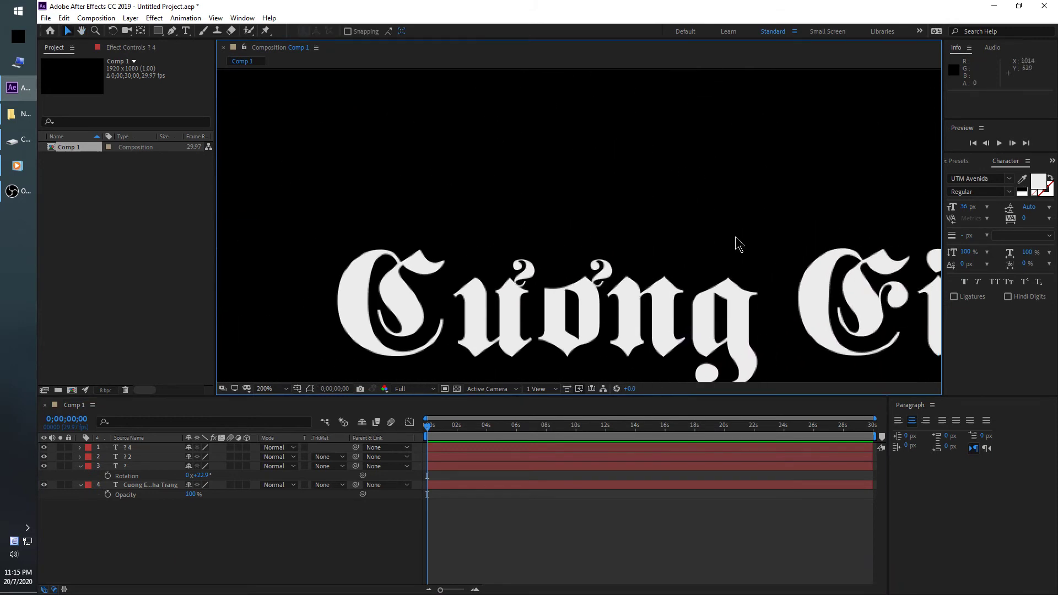
left_click(131, 449)
left_click(529, 271)
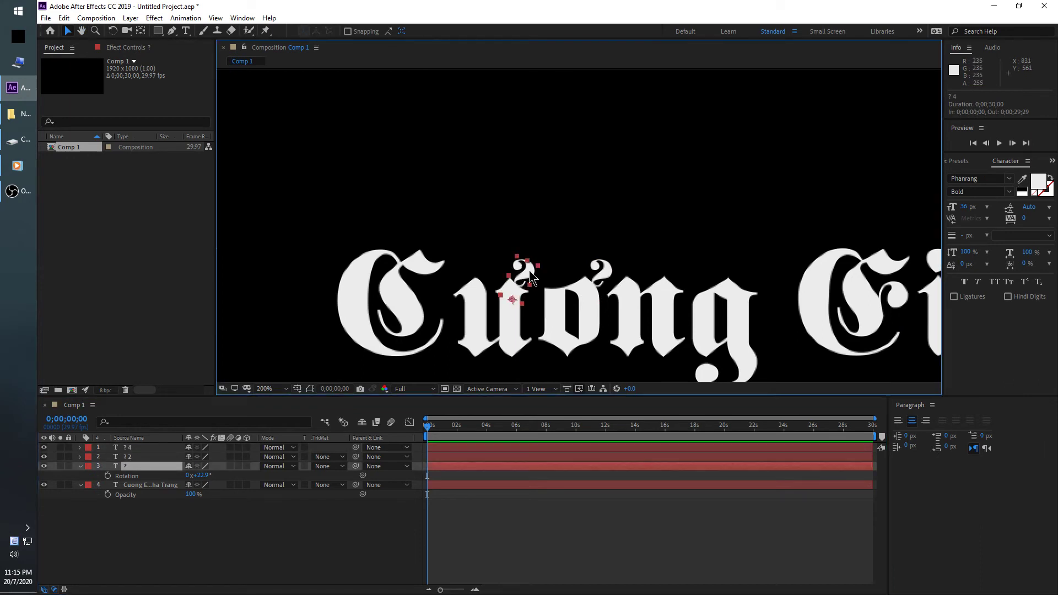
key("ctrl+d")
left_click_drag(529, 270, 567, 205)
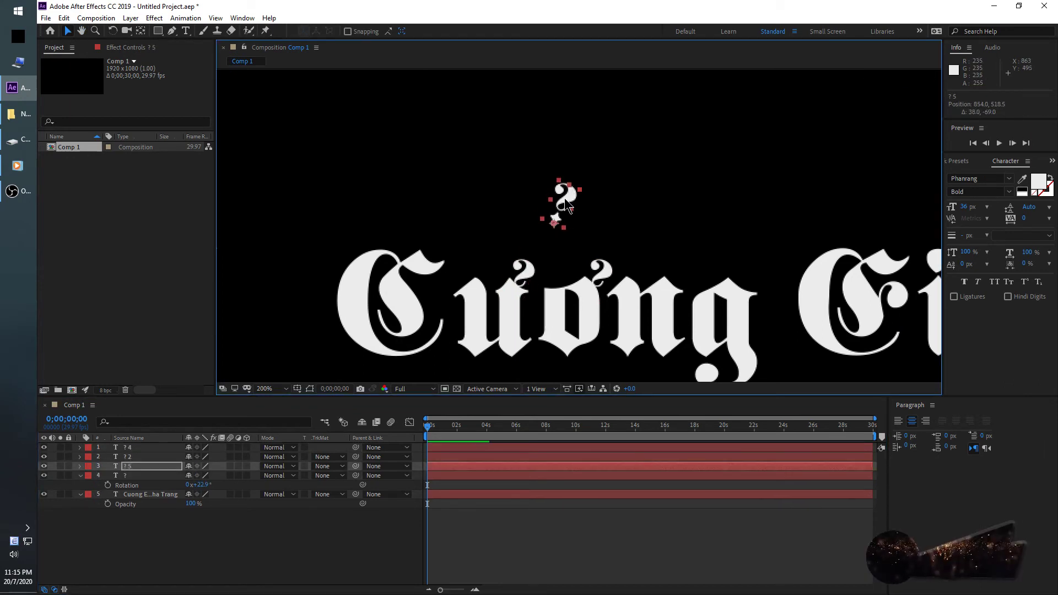
- Replace the text of the new "?" copy above the first word with a single "\"
double_click(565, 201)
type("`")
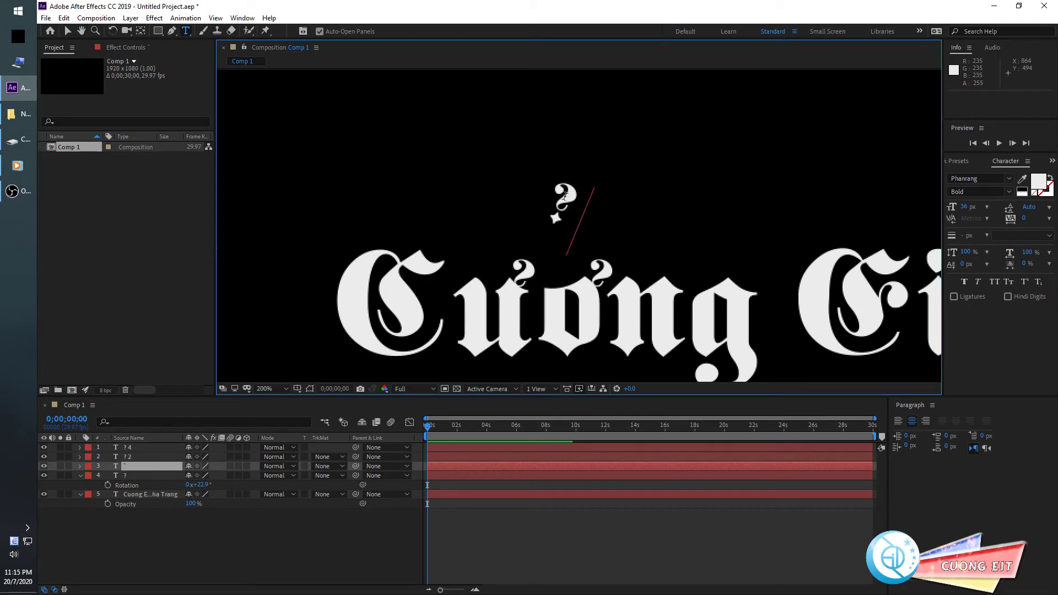
key("BackSpace")
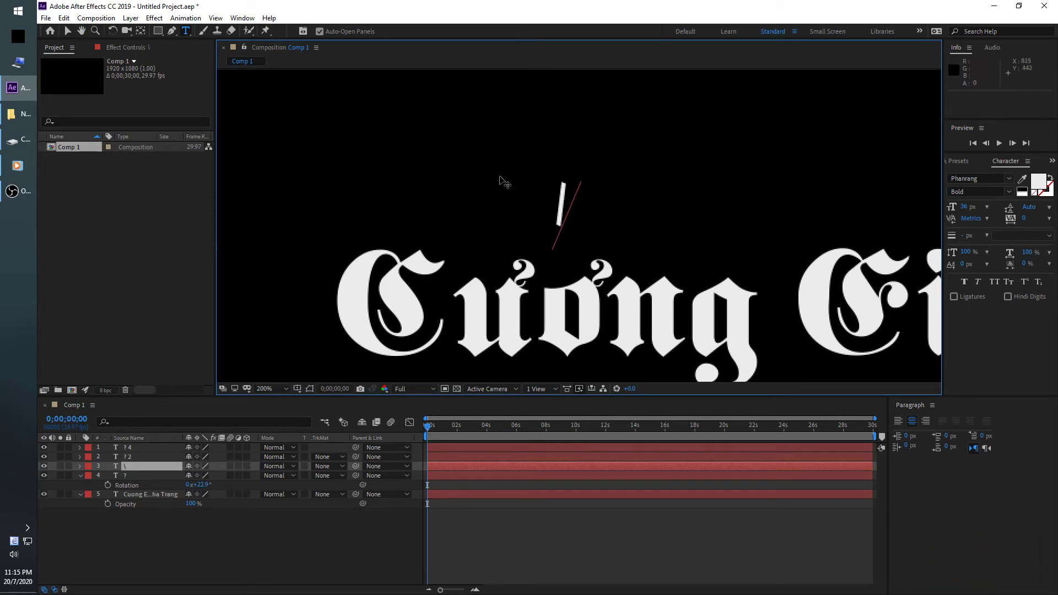
left_click(593, 585)
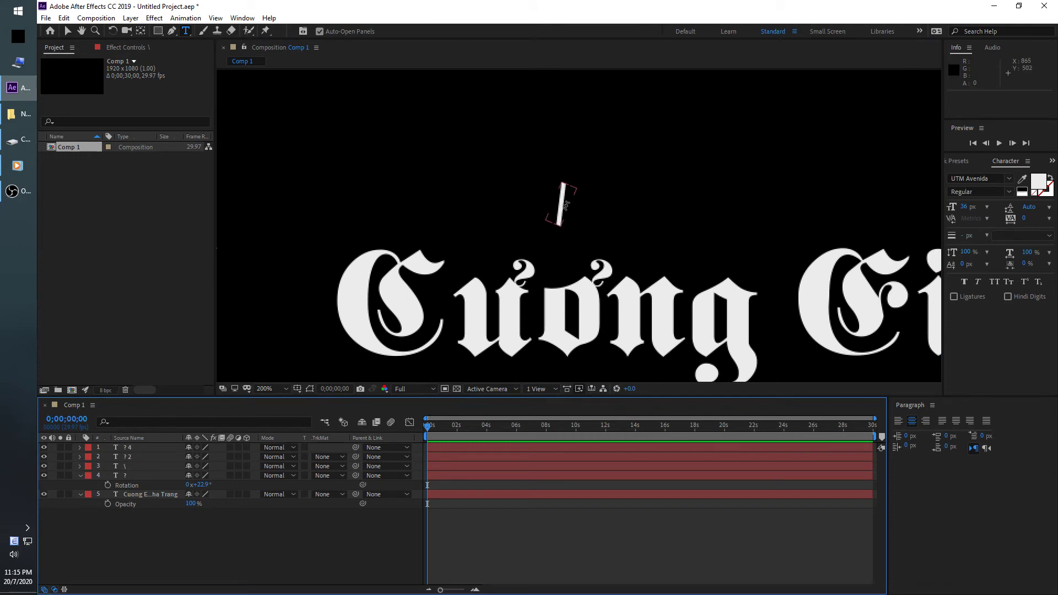
- Rotate the "\" to about -25.5° and move it just above the "o" of the first word as its grave accent
left_click(565, 220)
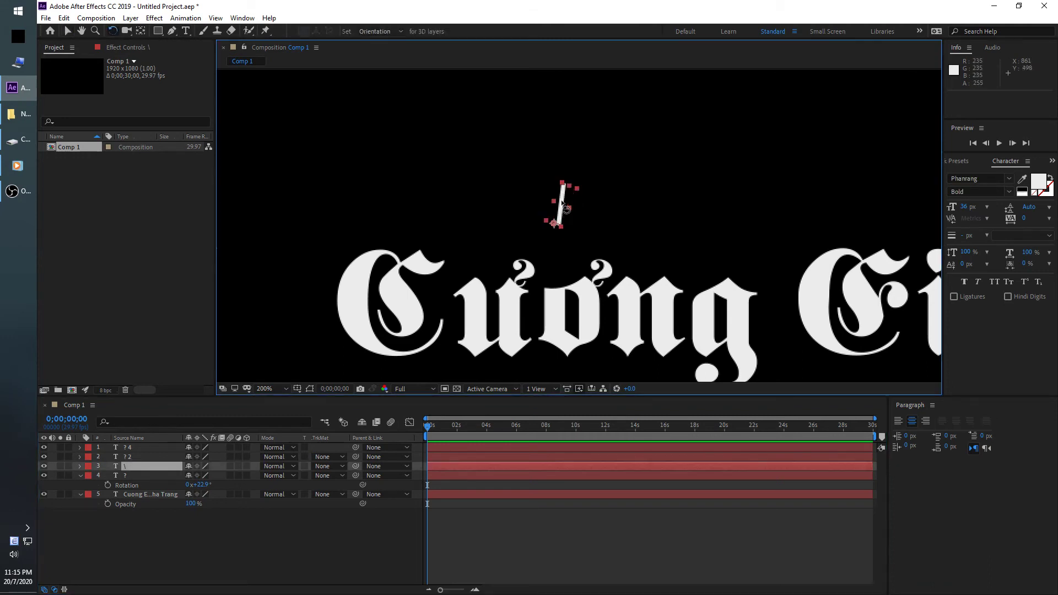
left_click_drag(562, 202, 543, 205)
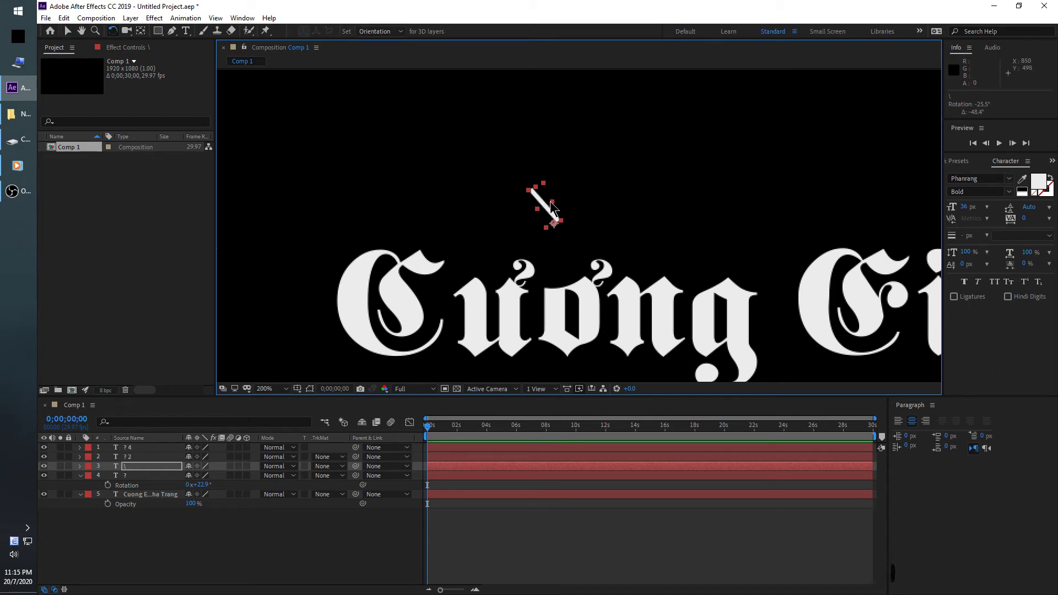
key("v")
left_click_drag(546, 205, 564, 249)
scroll(638, 283, "down", 2)
left_click(621, 206)
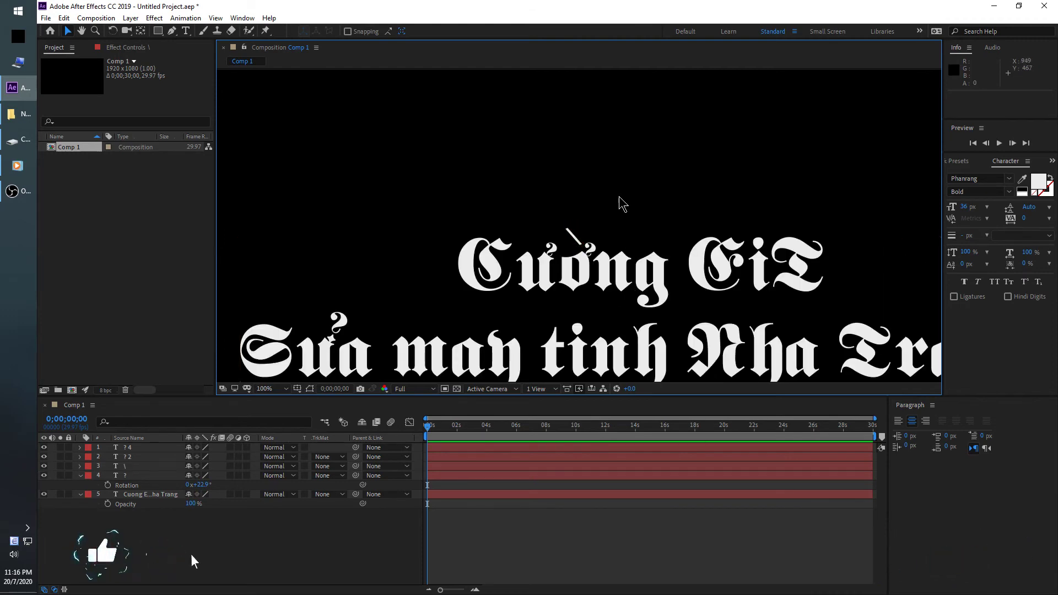
scroll(650, 194, "up", 2)
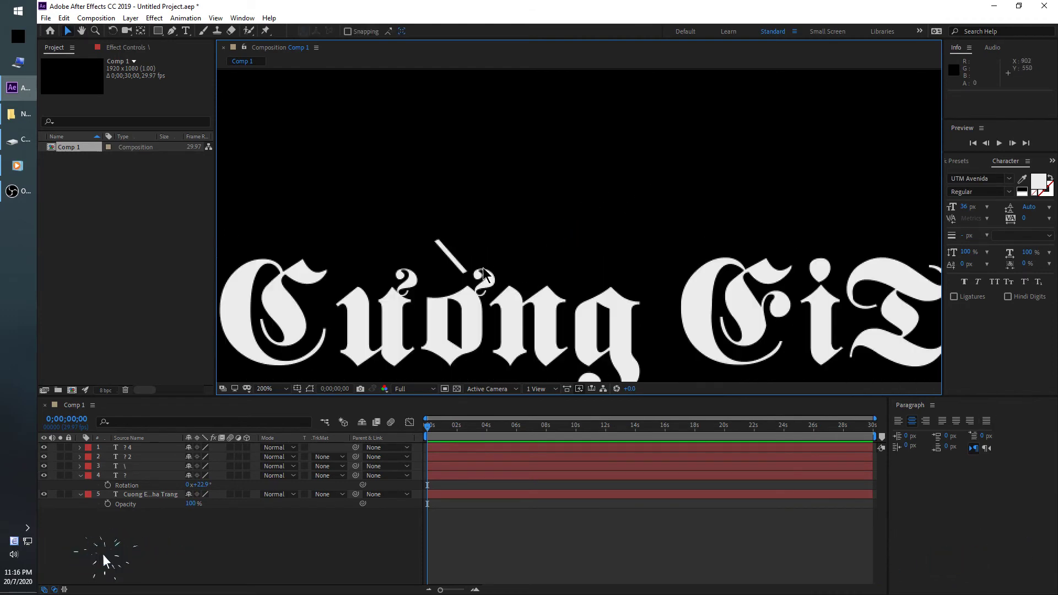
- Widen the "\" accent above the "o" to a scale of 330%, 142% and lower it to about 872, 561.5
left_click(446, 260)
left_click_drag(443, 261, 440, 263)
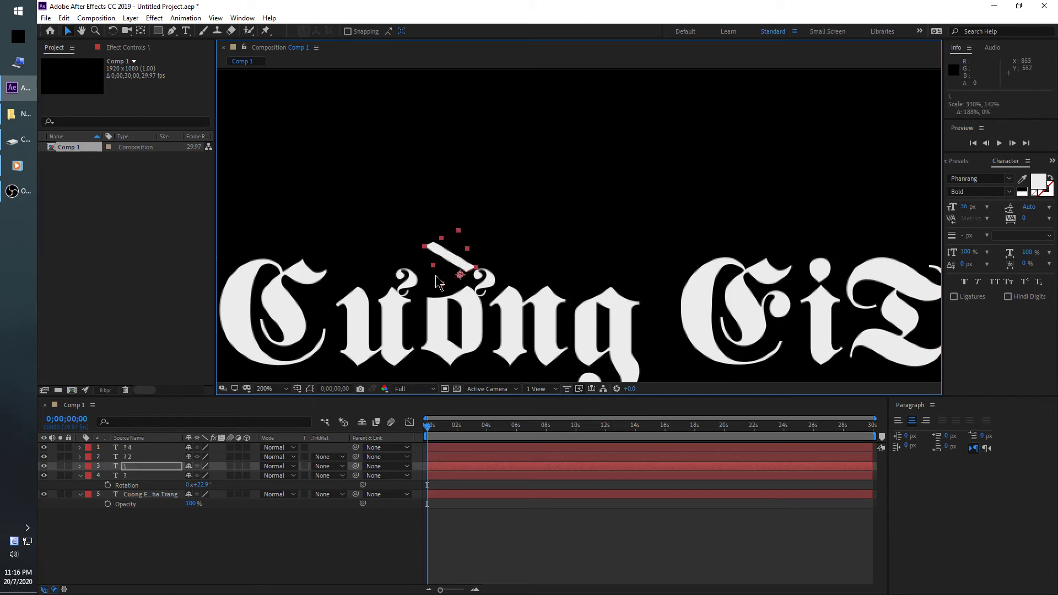
left_click_drag(449, 263, 444, 267)
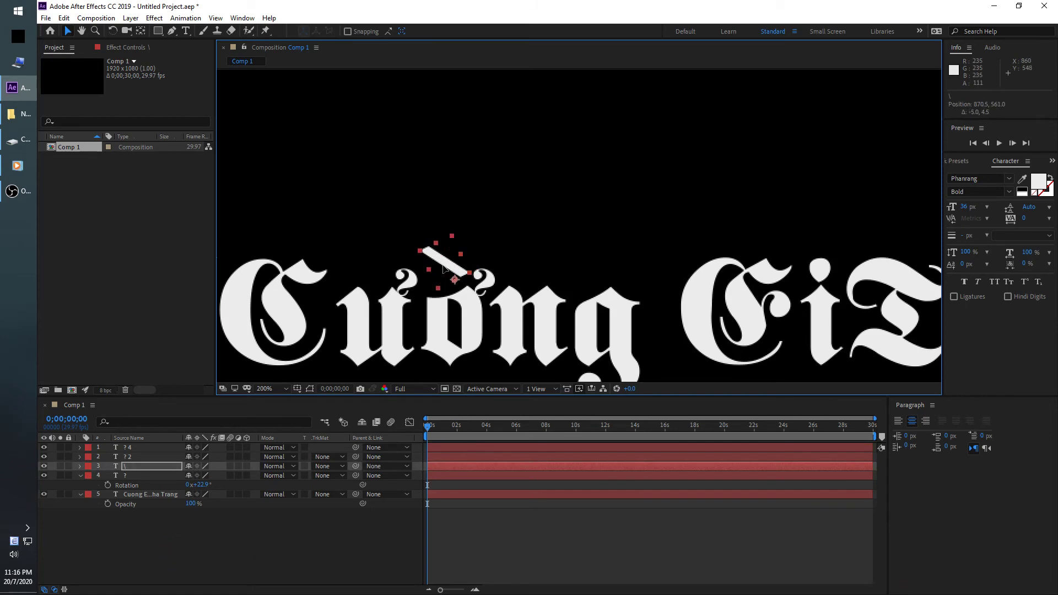
- Duplicate the grave accent and move the copy above the "i" of "tinh" in the lower line, to about 893, 697.5
scroll(537, 263, "down", 1)
left_click_drag(520, 337, 527, 206)
scroll(508, 166, "up", 1)
scroll(509, 165, "down", 1)
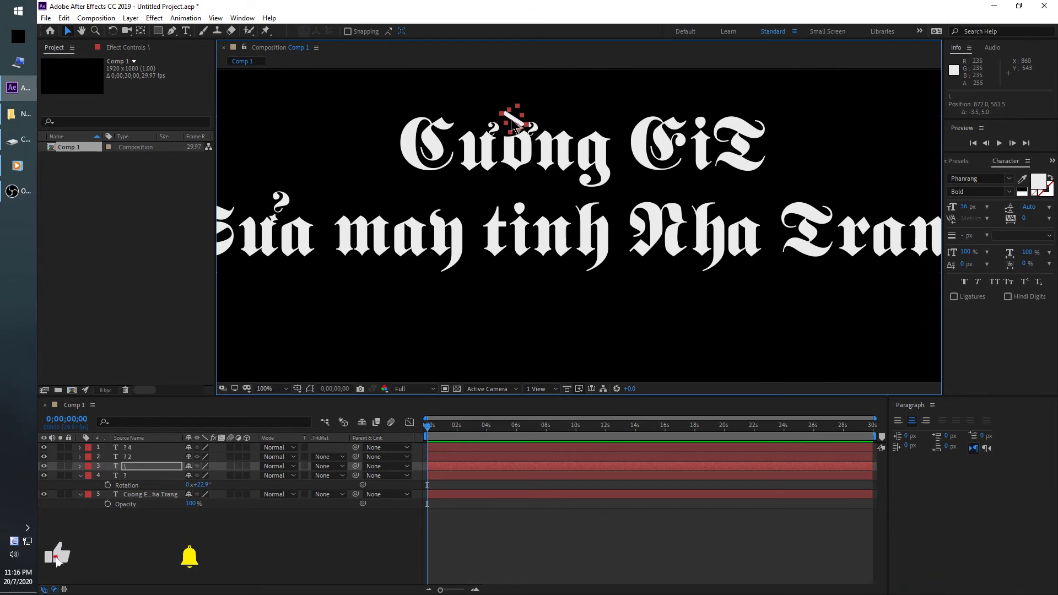
key("ctrl+d")
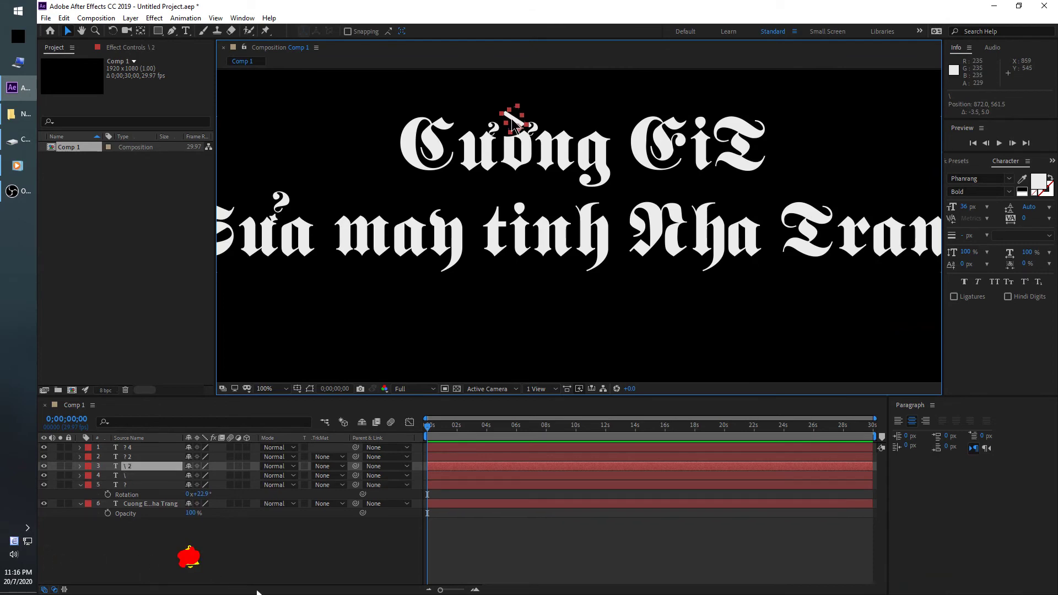
left_click_drag(513, 121, 526, 194)
scroll(531, 199, "up", 1)
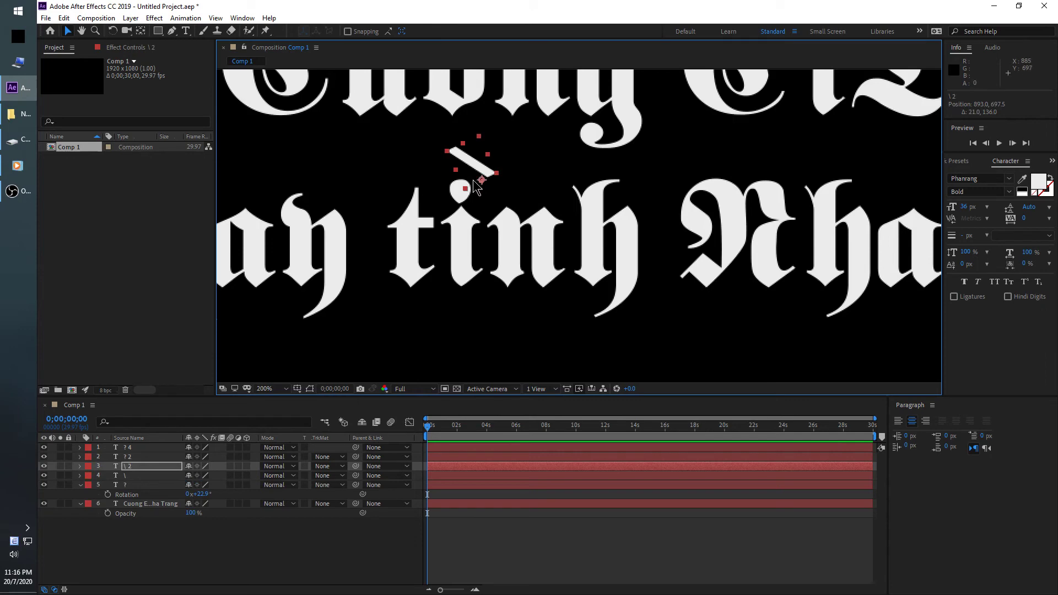
- Rotate the accent copy above "tinh" to about 76° as an acute accent and nudge it up to 893, 695
key("w")
left_click_drag(480, 168, 525, 172)
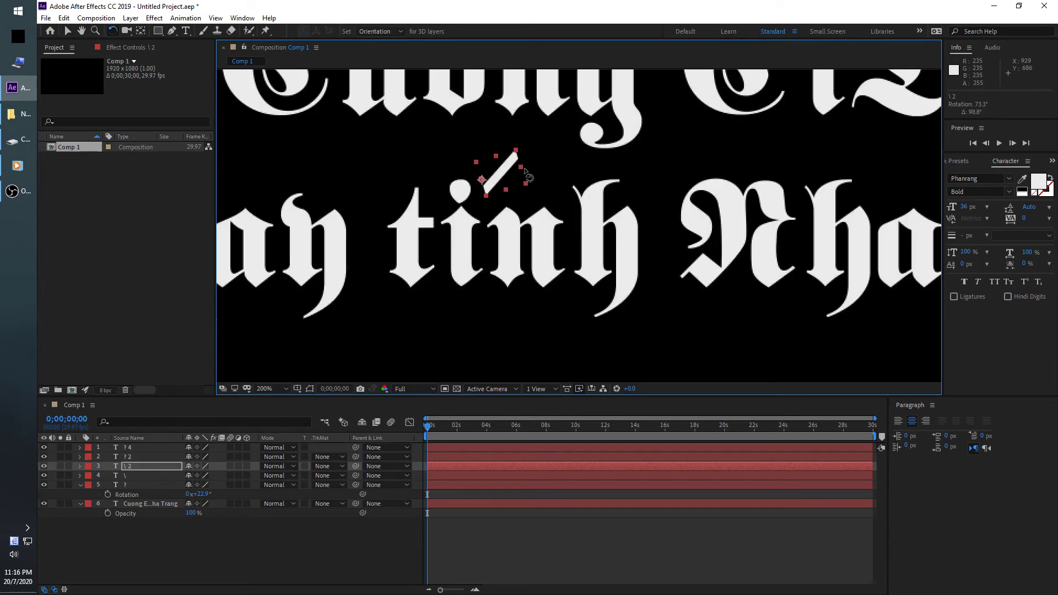
key("v")
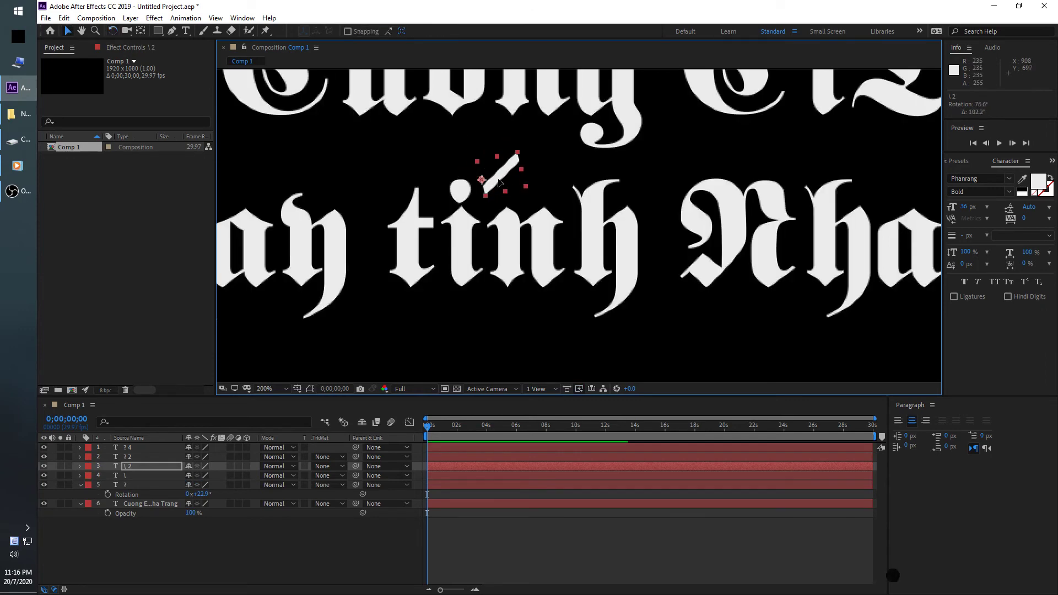
key("Up")
key("Up")
key("Up")
key("Up")
key("Up")
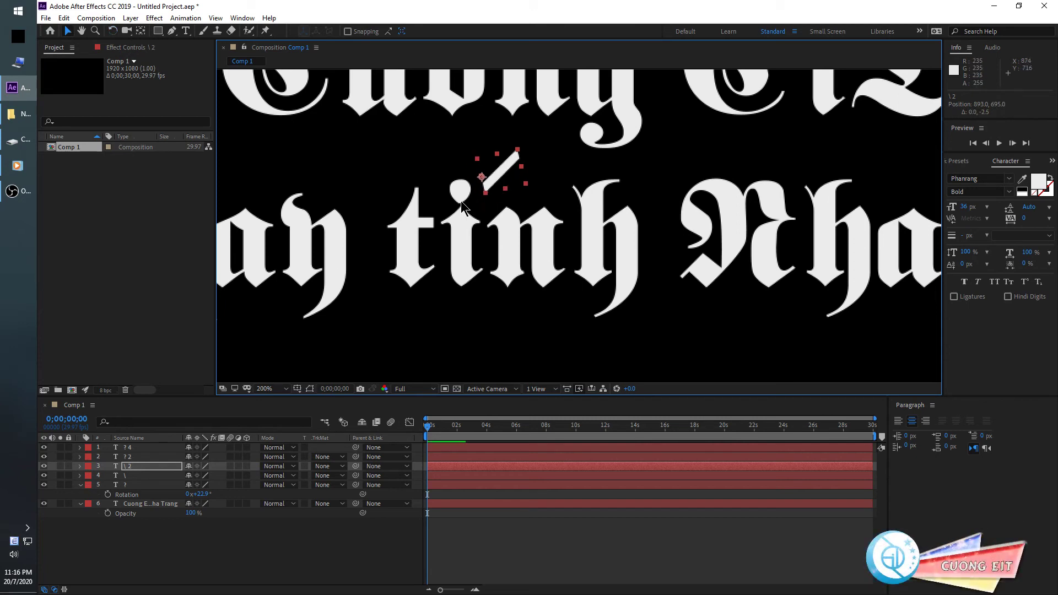
- Duplicate the acute accent and place the copy above the "a" of "may" at about 685.5, 695
scroll(461, 201, "down", 1)
left_click_drag(461, 204, 604, 245)
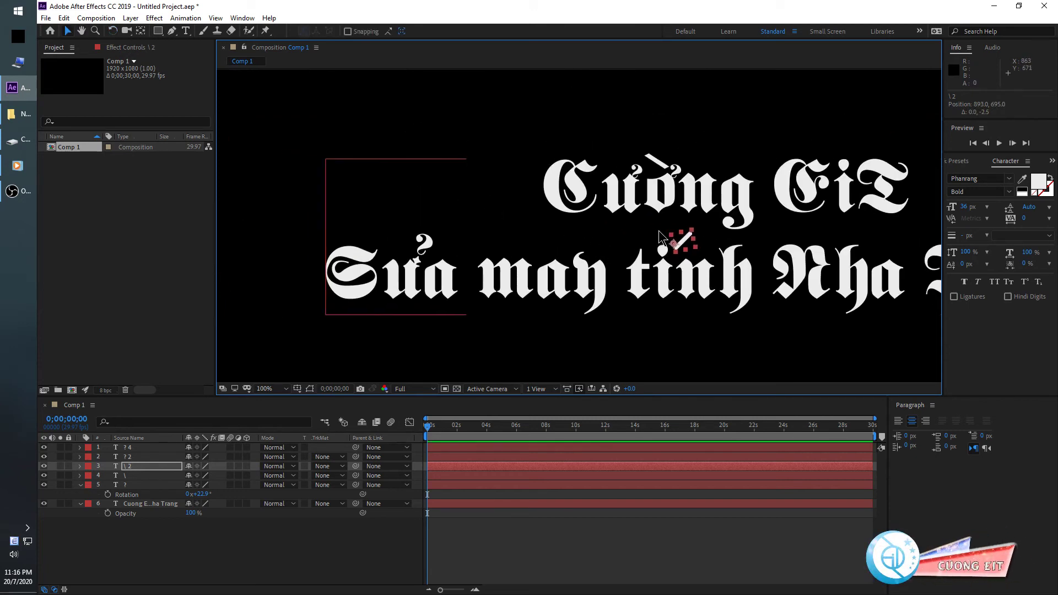
key("period")
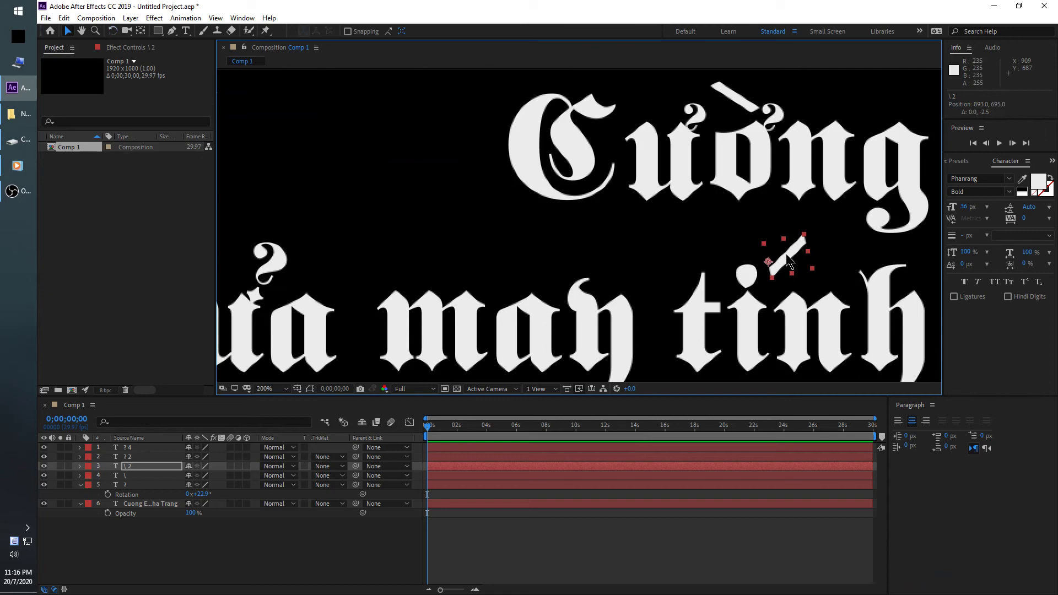
key("ctrl+d")
left_click_drag(789, 267, 562, 266)
key("comma")
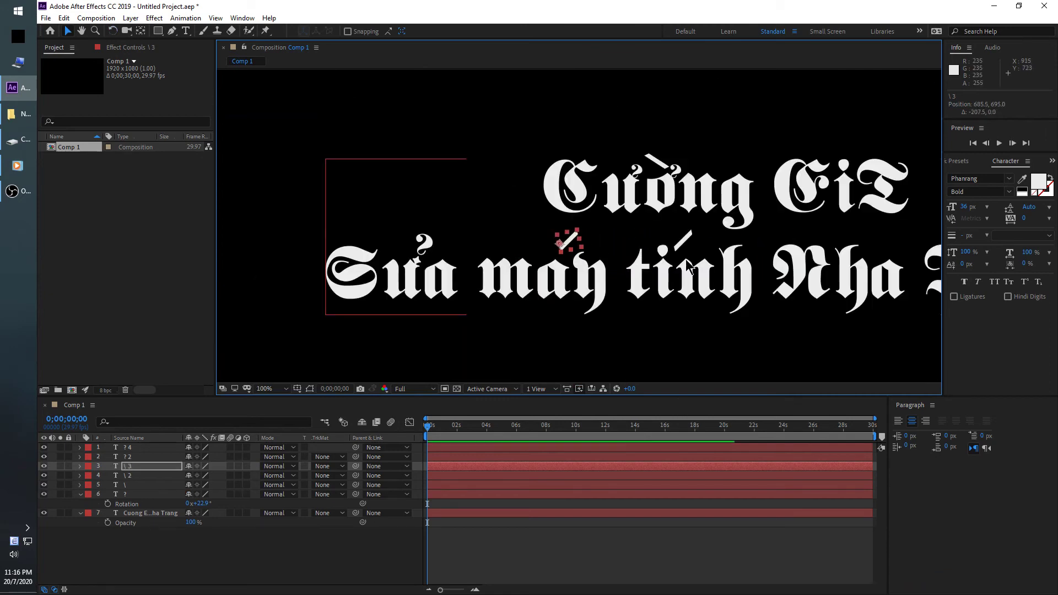
key("comma")
left_click(694, 301)
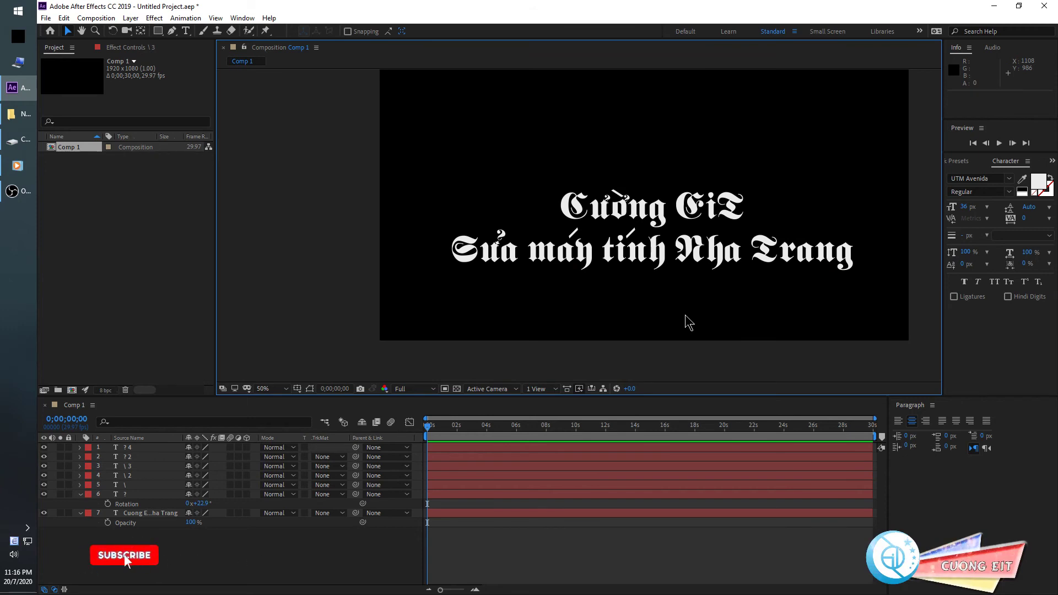
- Try moving the main text layer on its own up to about 841, 166, and undo the move
left_click(160, 514)
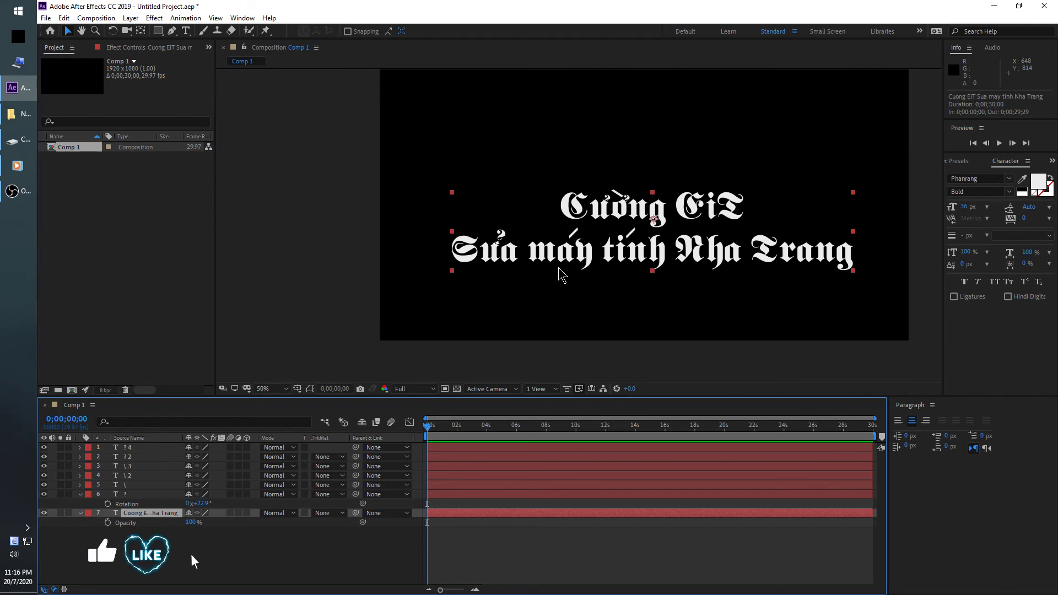
left_click_drag(552, 266, 511, 137)
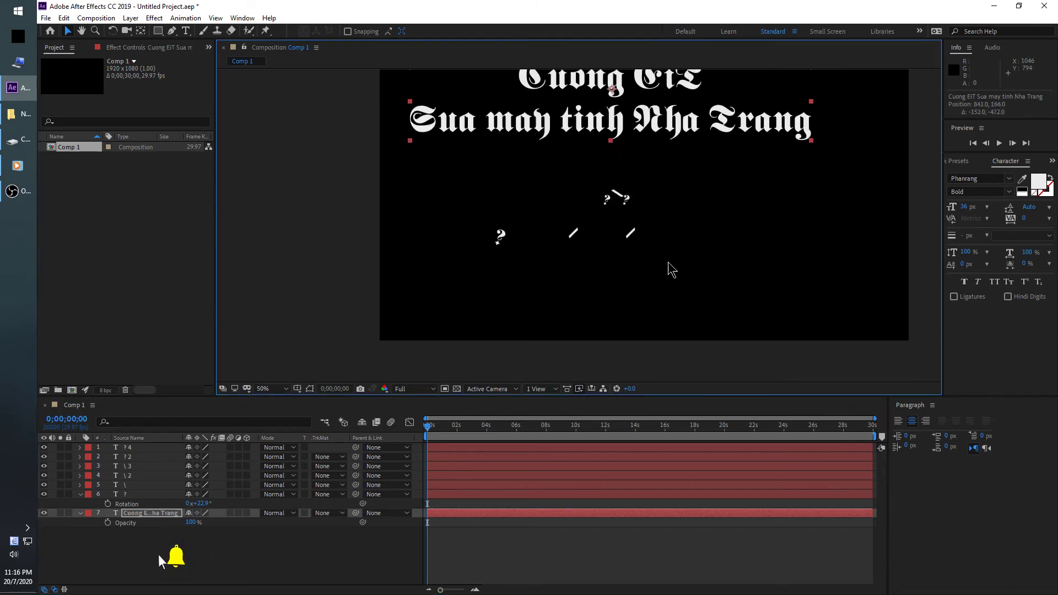
left_click_drag(628, 222, 643, 302)
scroll(618, 254, "down", 2)
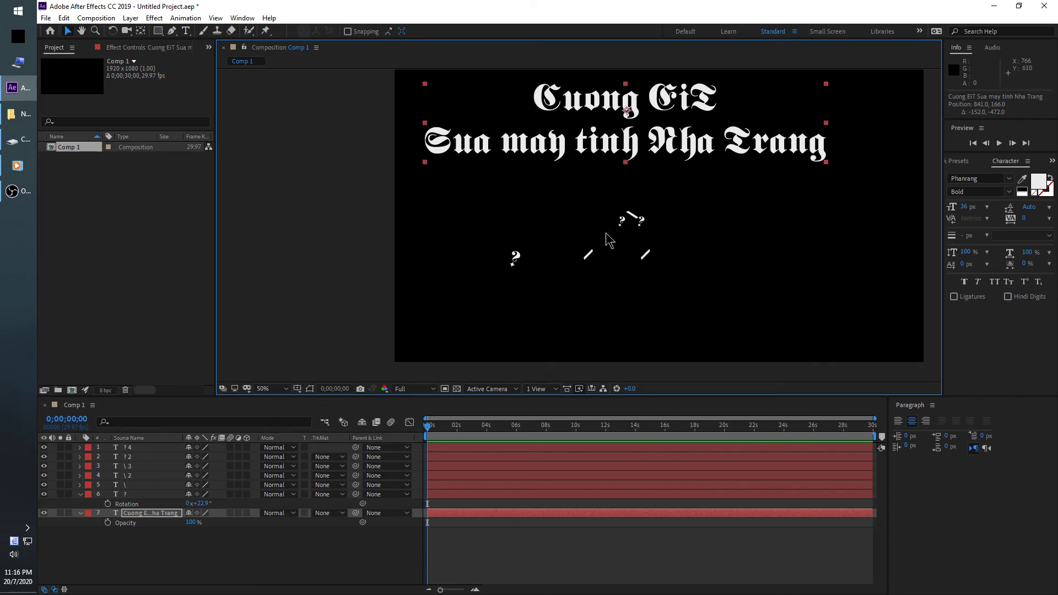
key("ctrl+z")
- Parent all six accent layers to the main text layer and shift the main text slightly upward to test the link
left_click(148, 447)
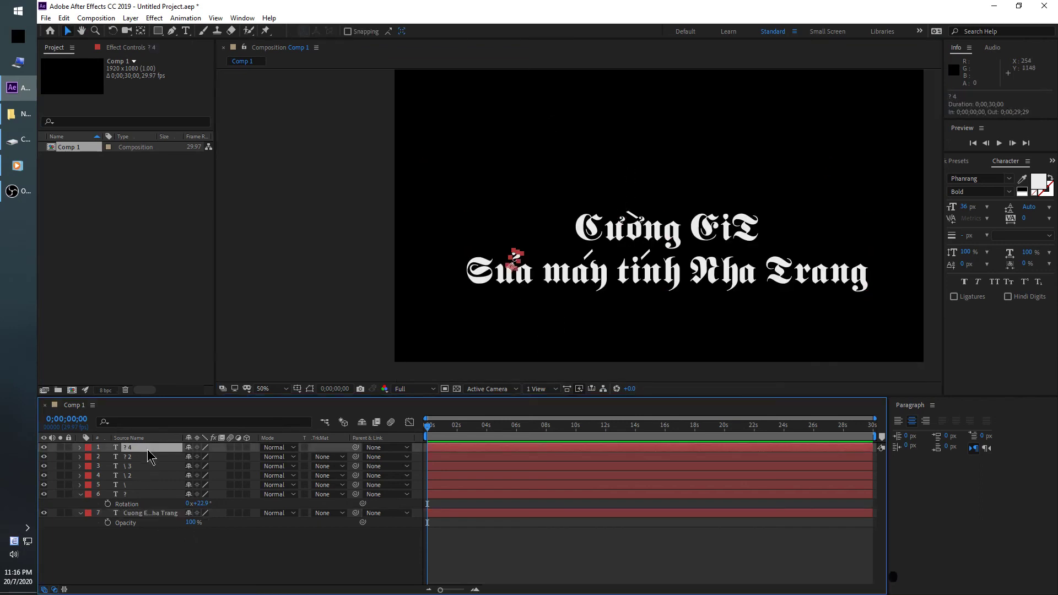
left_click(138, 496, "shift")
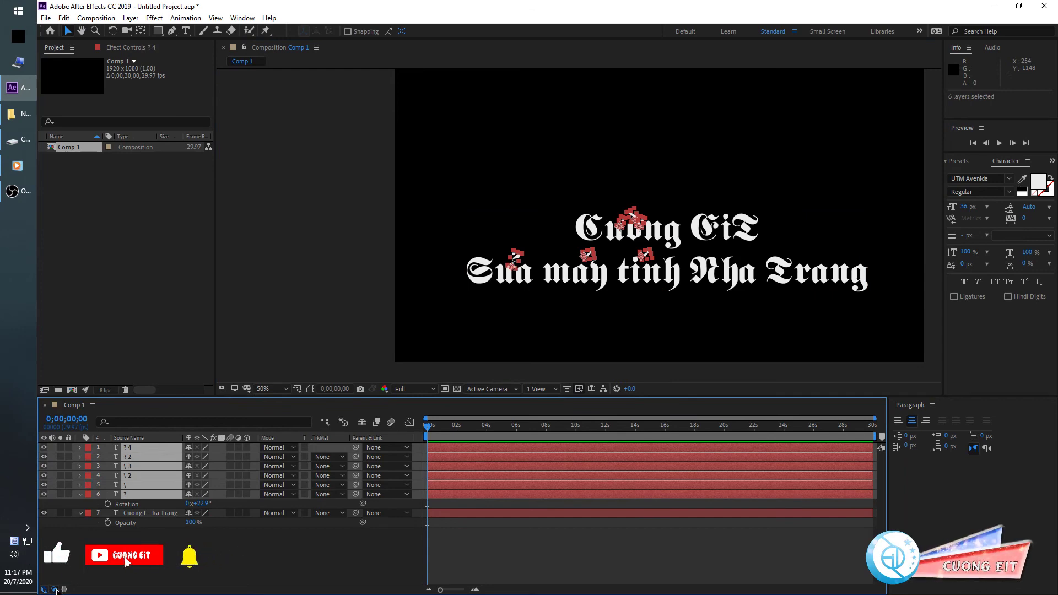
left_click(55, 589)
left_click(55, 590)
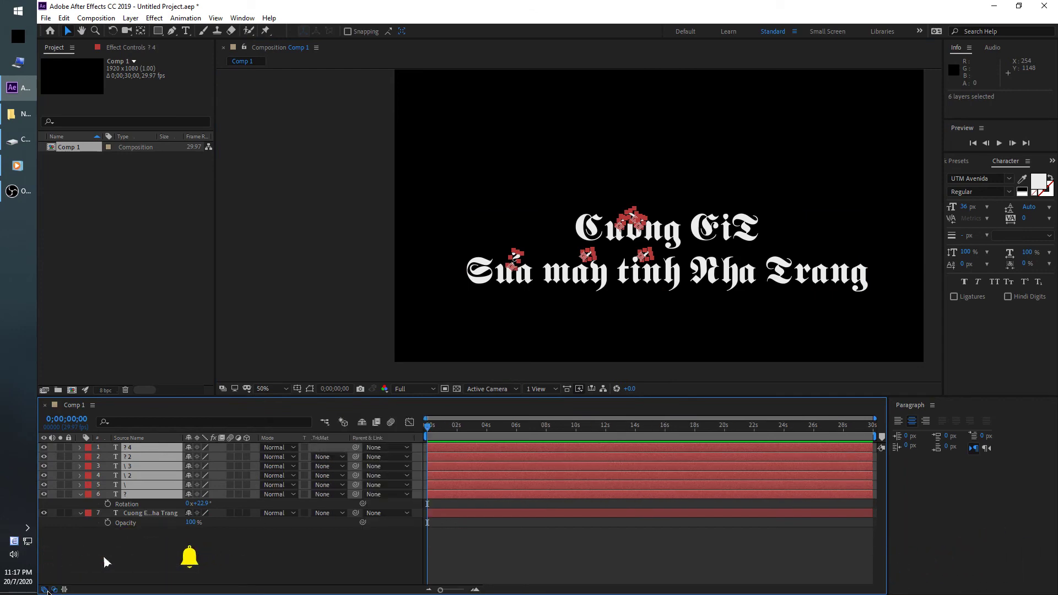
left_click(45, 590)
left_click(46, 590)
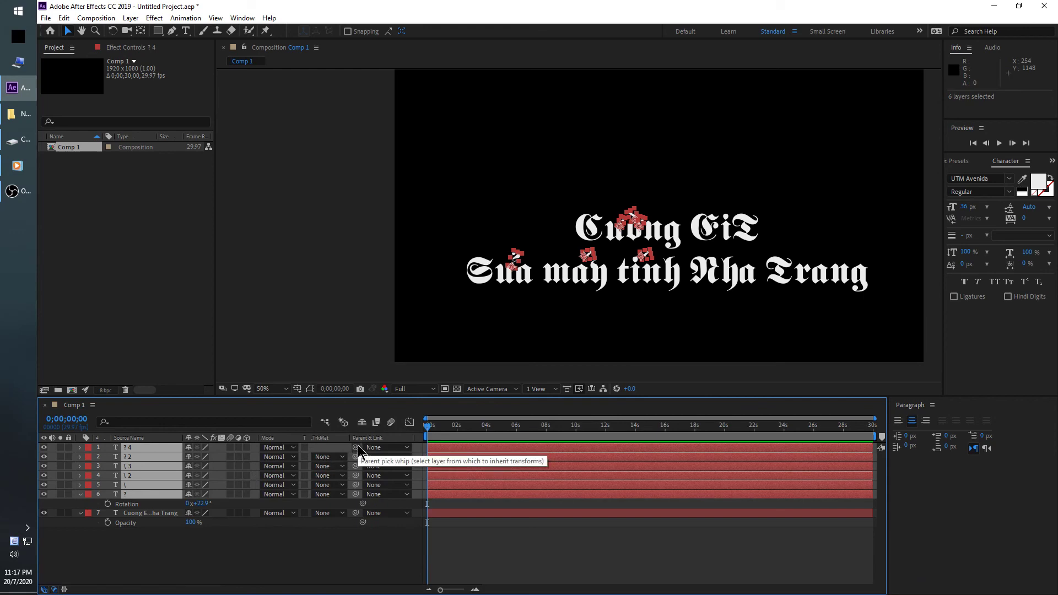
left_click_drag(353, 450, 153, 516)
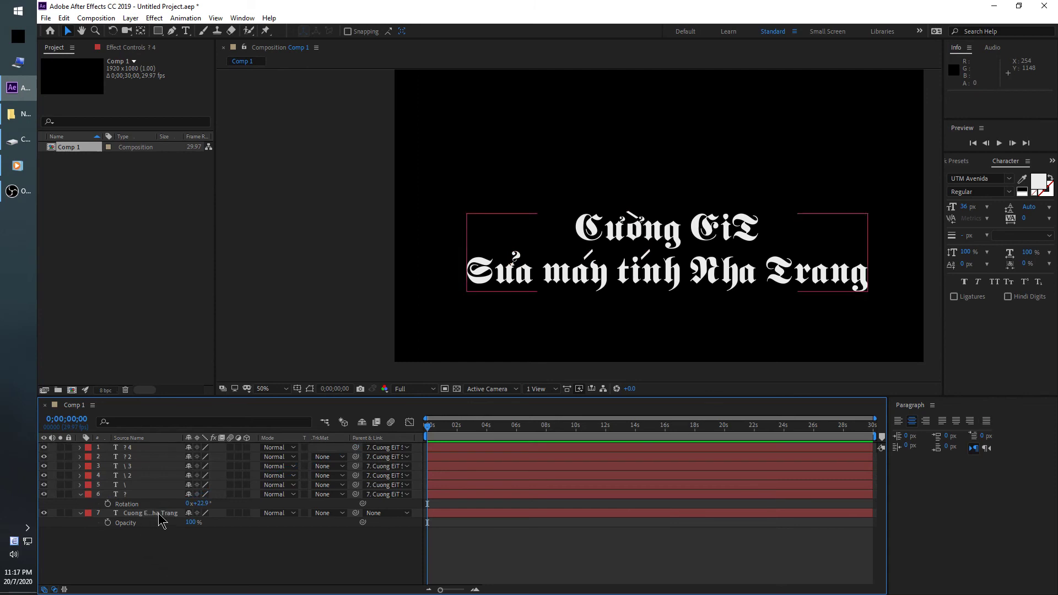
left_click(160, 518)
mouse_move(590, 280)
left_mouse_down()
mouse_move(582, 174)
mouse_move(582, 260)
mouse_move(598, 242)
mouse_move(599, 265)
left_mouse_up()
- Lock all six accent layers
left_click(153, 448)
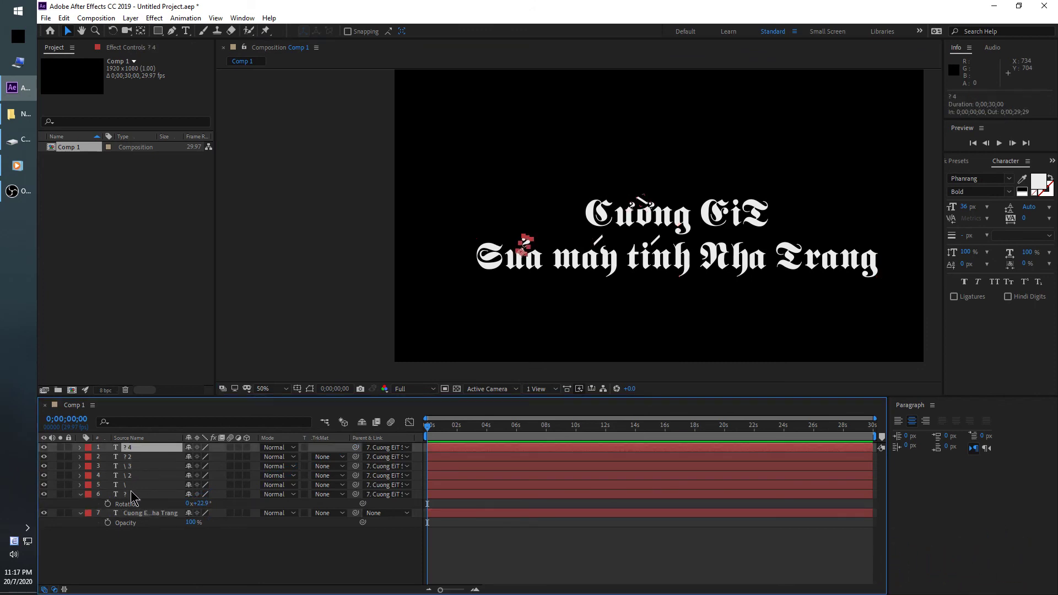
left_click(125, 496, "shift")
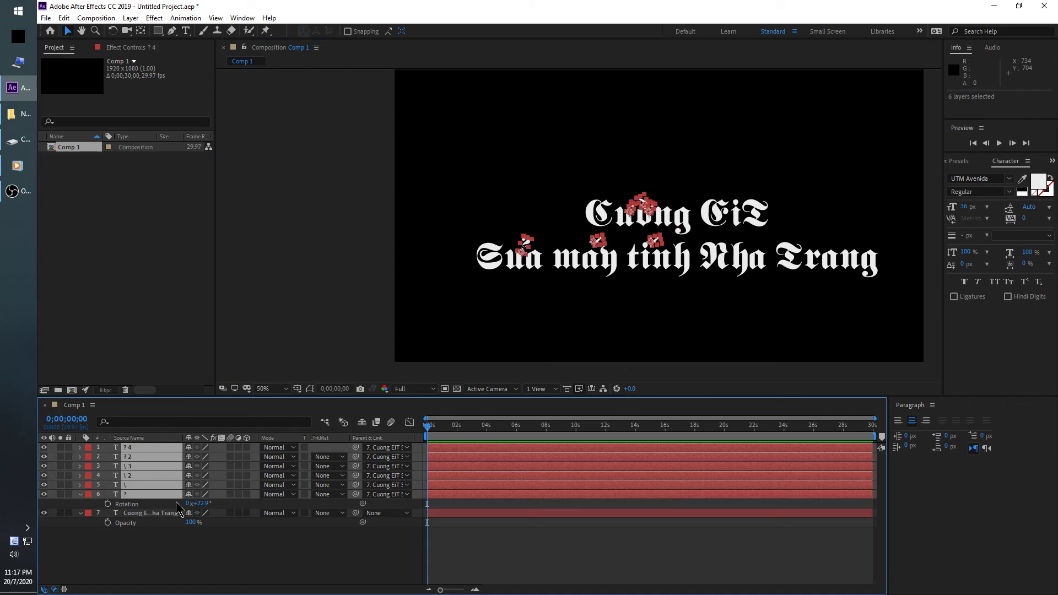
key("ctrl+l")
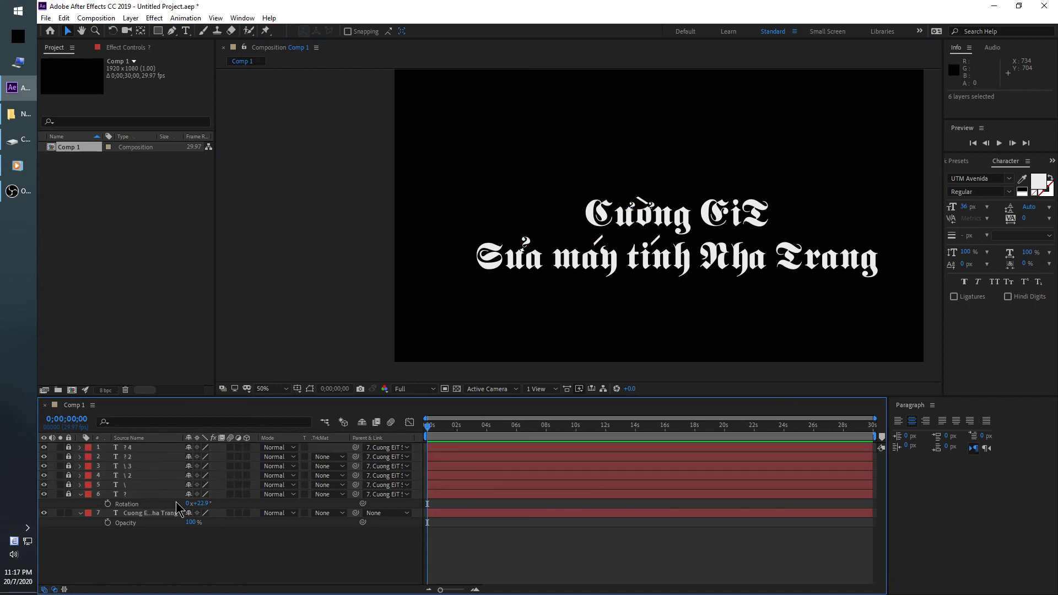
- Scale the main text layer down to 324% and place it at about 921, 448
left_click(152, 514)
left_click_drag(585, 265, 613, 248)
left_click(574, 260)
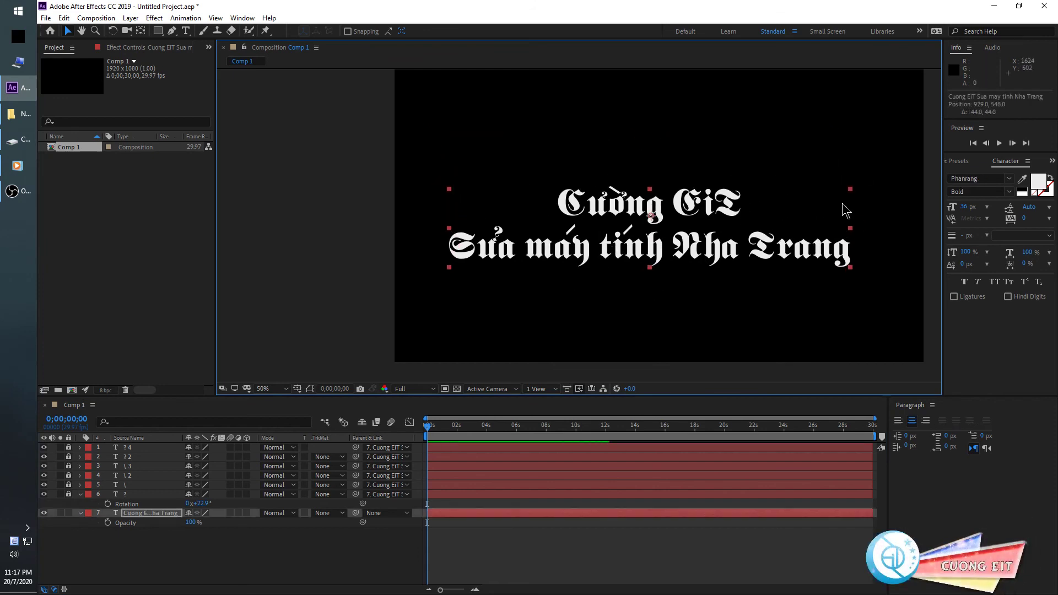
mouse_move(852, 190)
left_mouse_down()
mouse_move(813, 217)
mouse_move(810, 199)
mouse_move(892, 144)
mouse_move(874, 173)
mouse_move(811, 207)
mouse_move(831, 192)
left_mouse_up()
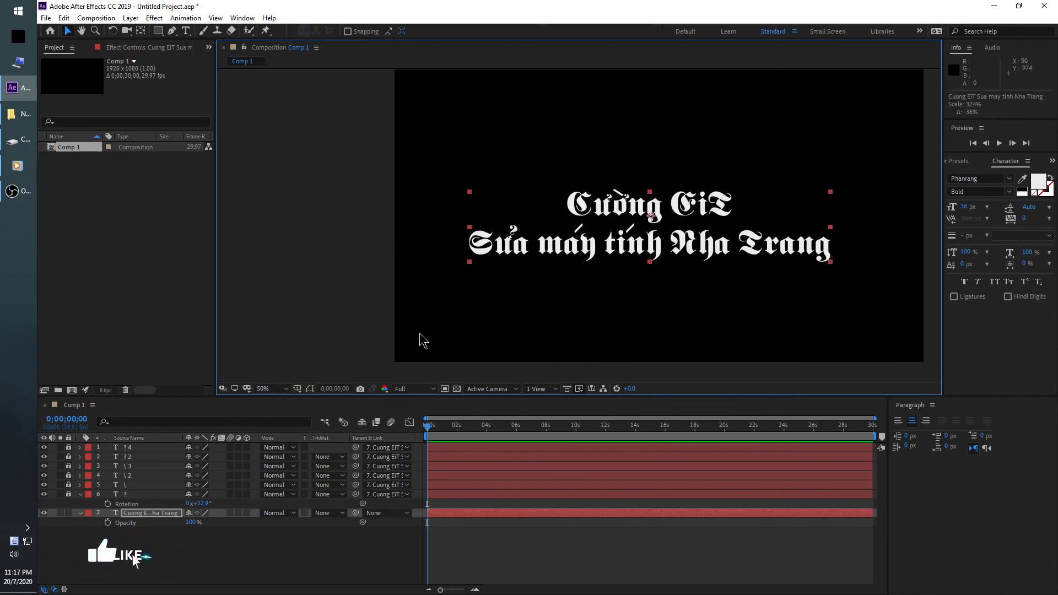
left_click(606, 175)
left_click_drag(612, 202, 609, 174)
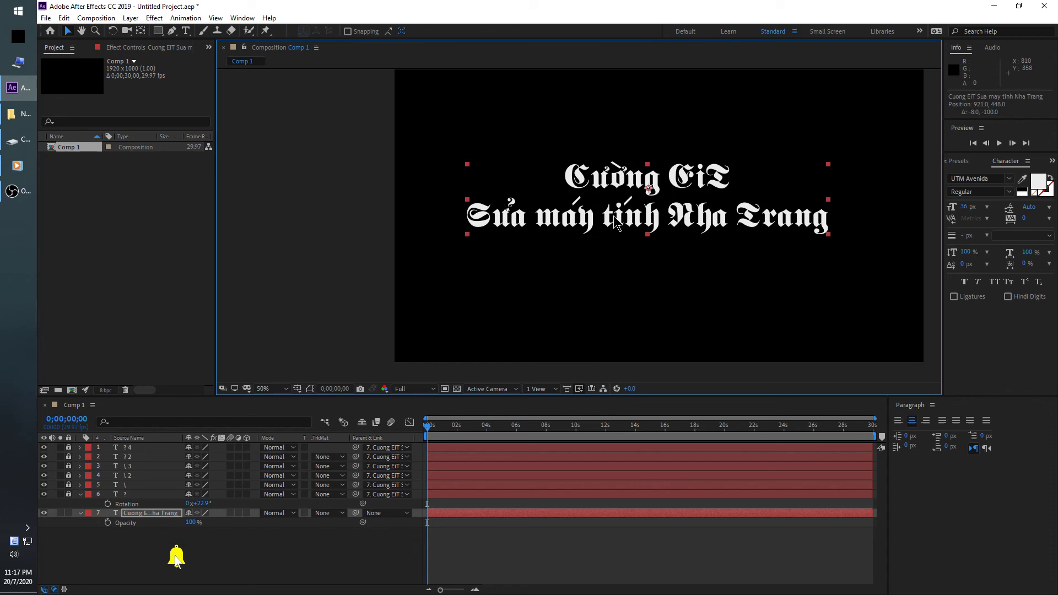
left_click(139, 463)
left_click(135, 466)
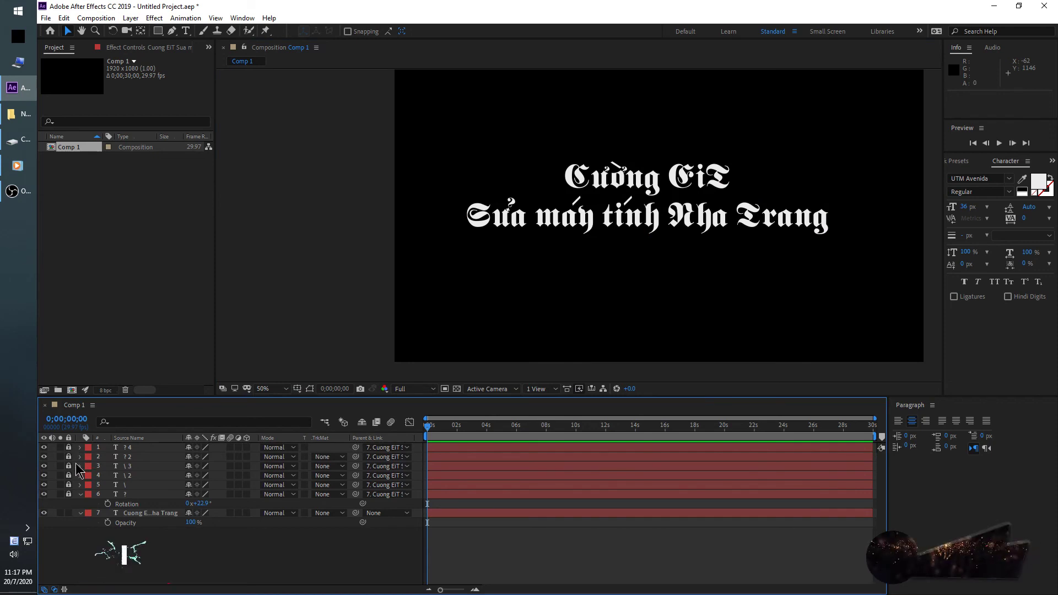
left_click_drag(70, 447, 68, 467)
- Move the main text layer down to about 913, 558
left_click(150, 513)
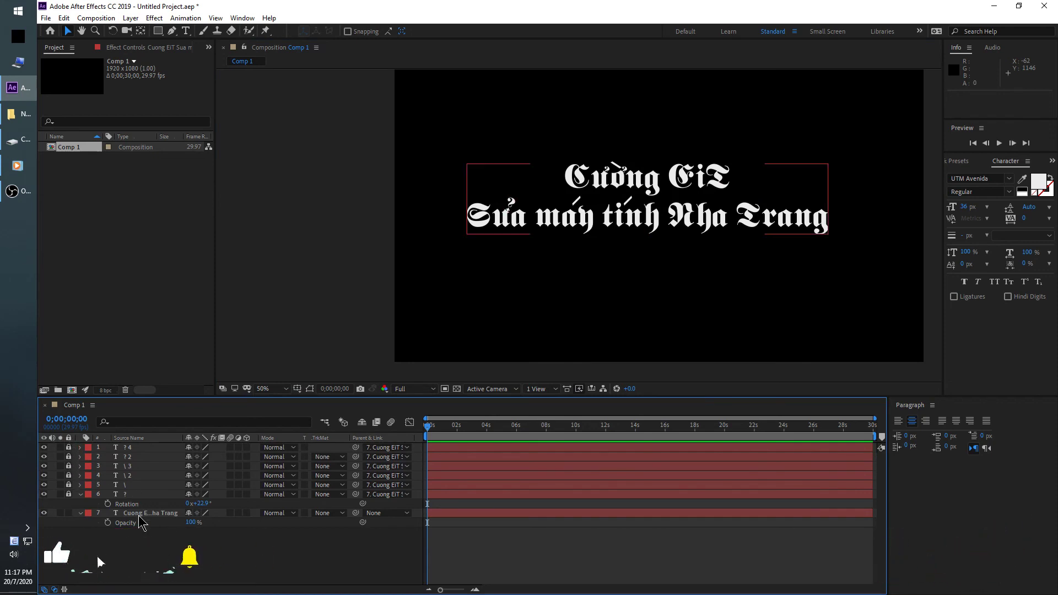
left_click_drag(568, 234, 566, 264)
scroll(618, 273, "down", 2)
scroll(617, 272, "up", 2)
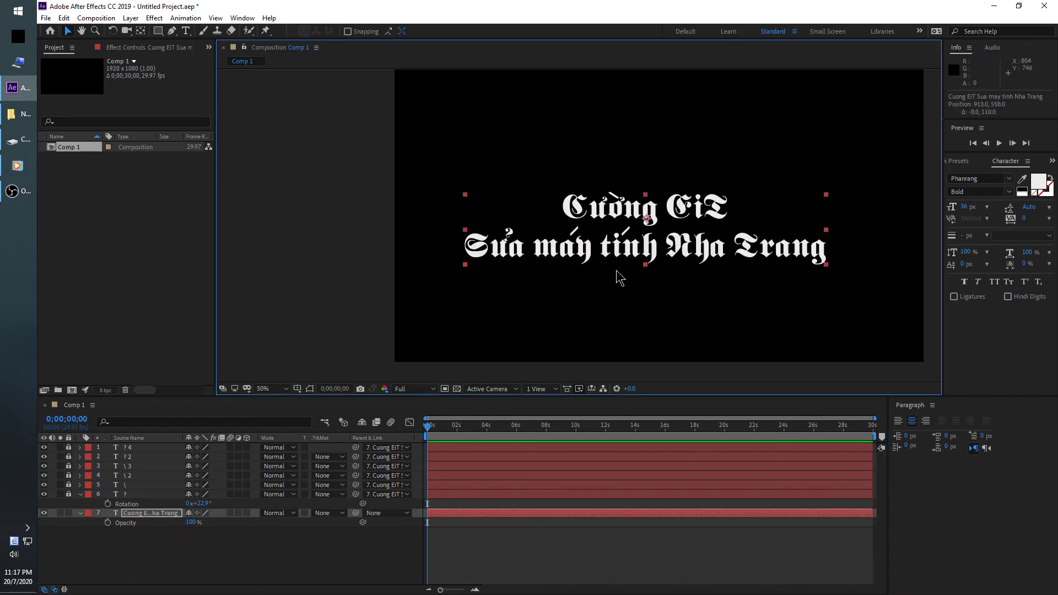